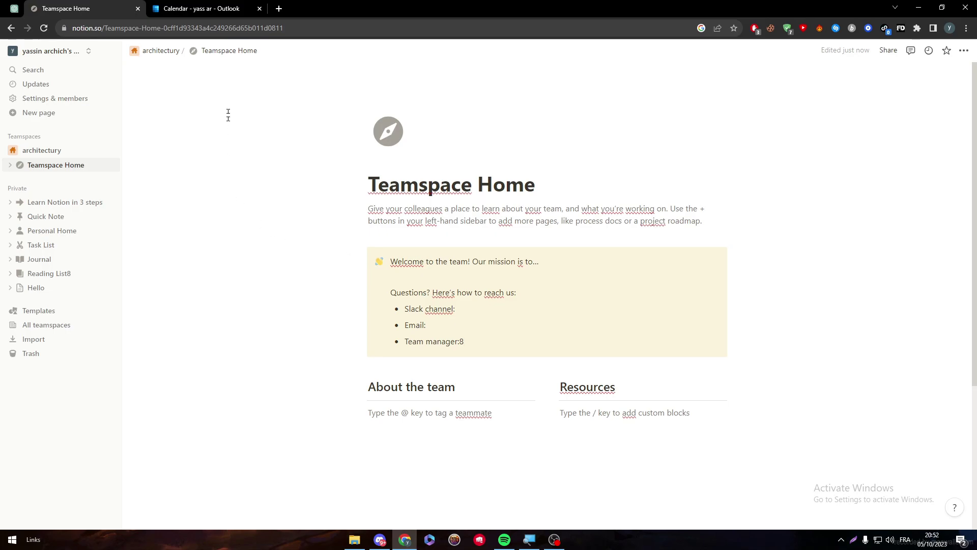
- Switch to the Outlook calendar tab showing the October 2023 month view
click(184, 8)
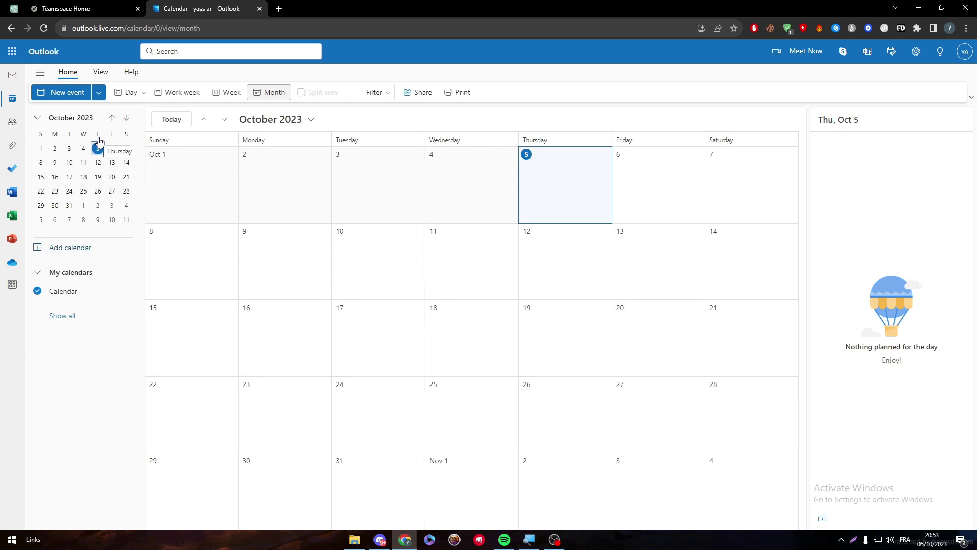
- Select several October days, then dismiss a quick new event started on October 13
click(203, 257)
click(285, 256)
click(471, 252)
click(644, 247)
click(644, 247)
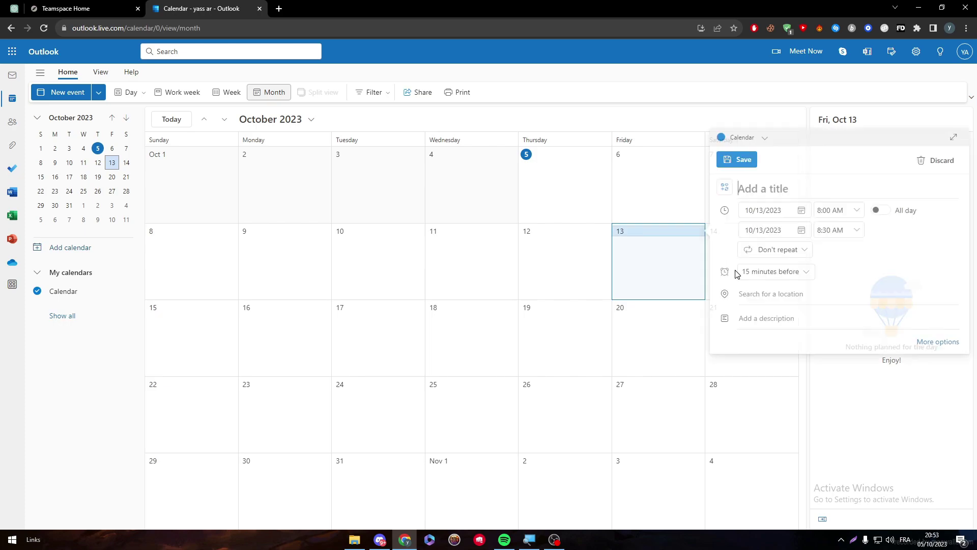
click(647, 373)
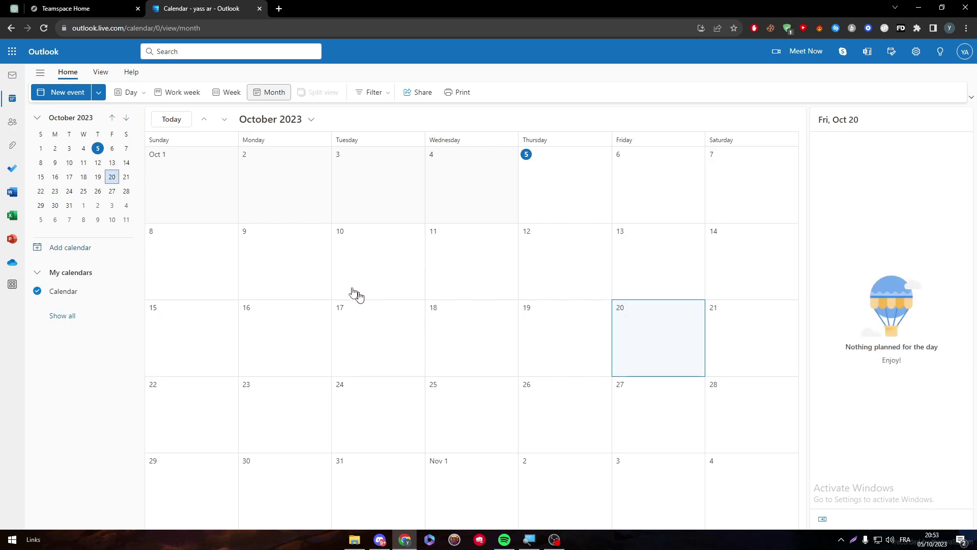
- Turn on Get Add-ins under calendar settings' Customize actions and save
click(100, 72)
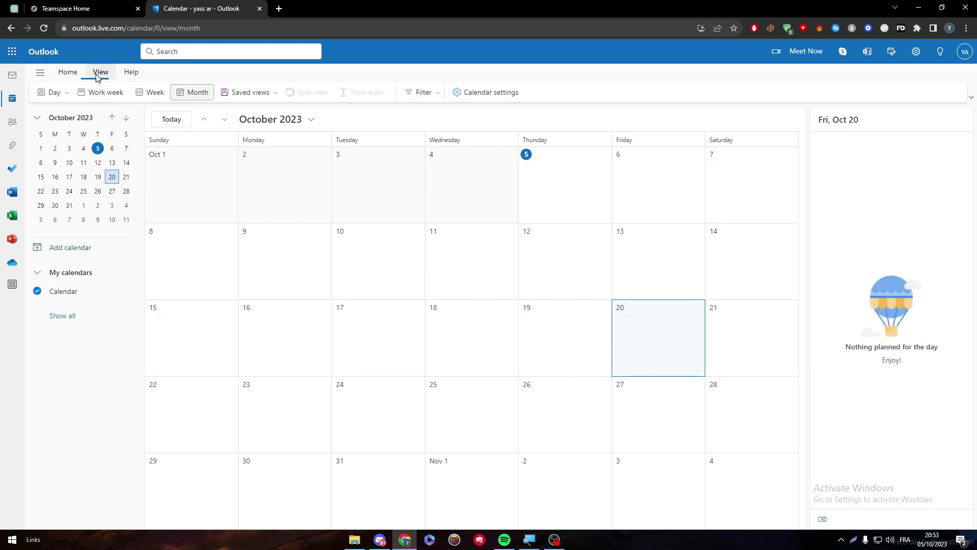
click(479, 93)
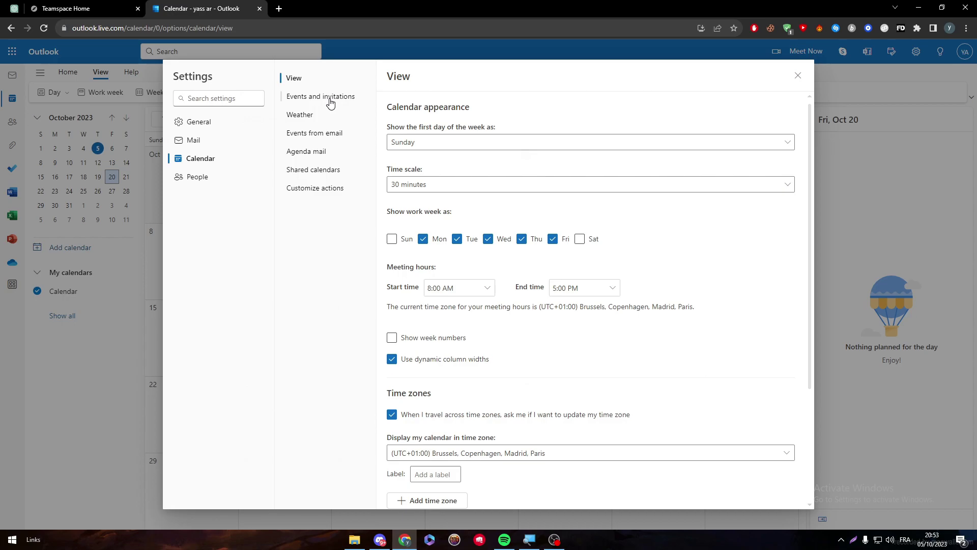
click(312, 193)
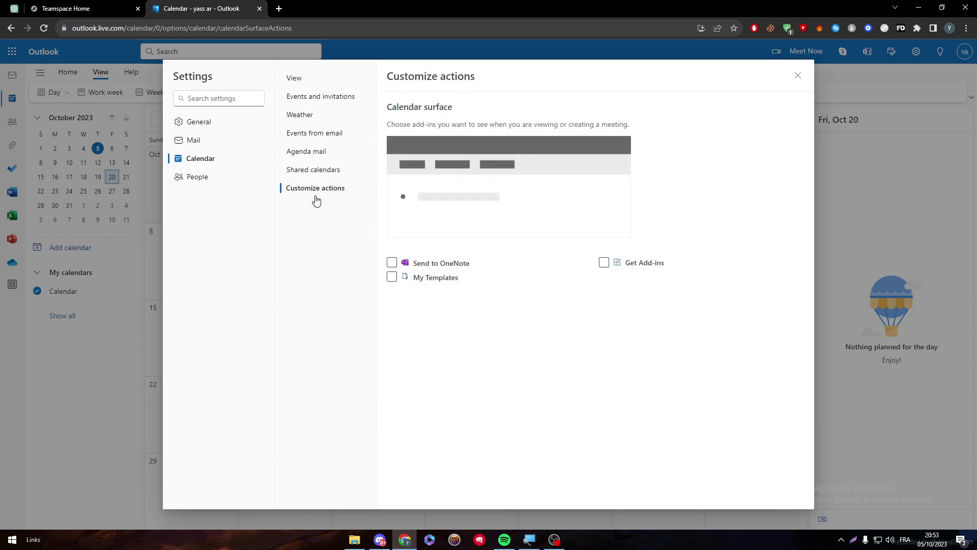
click(604, 263)
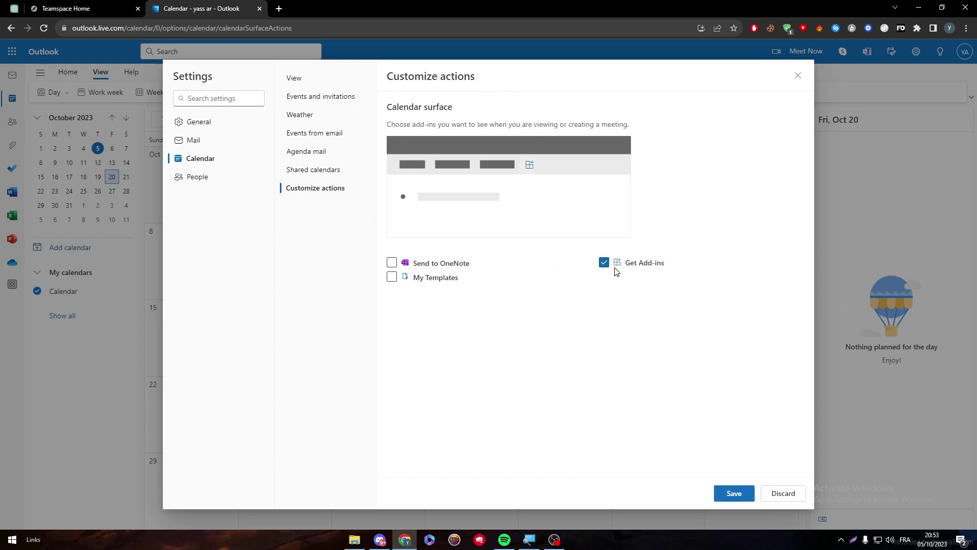
click(727, 495)
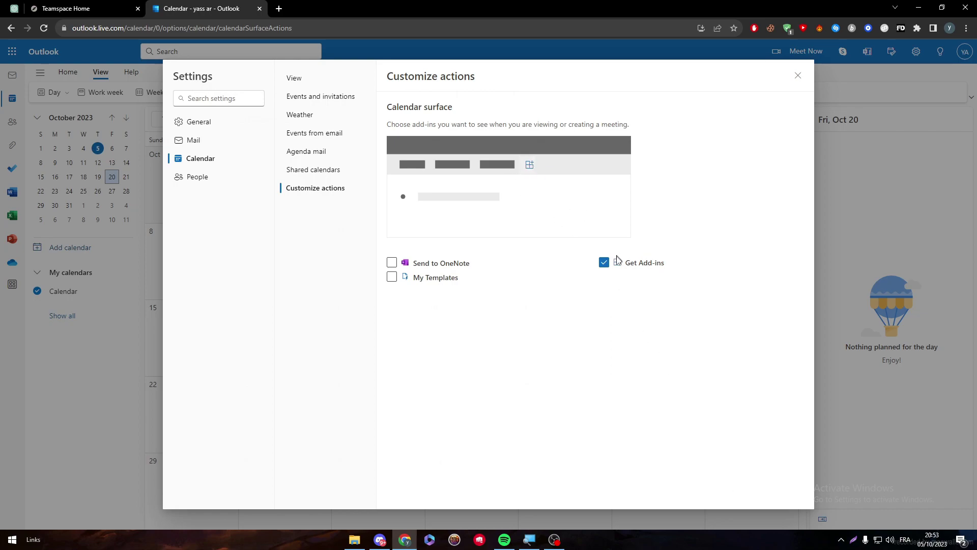
click(798, 75)
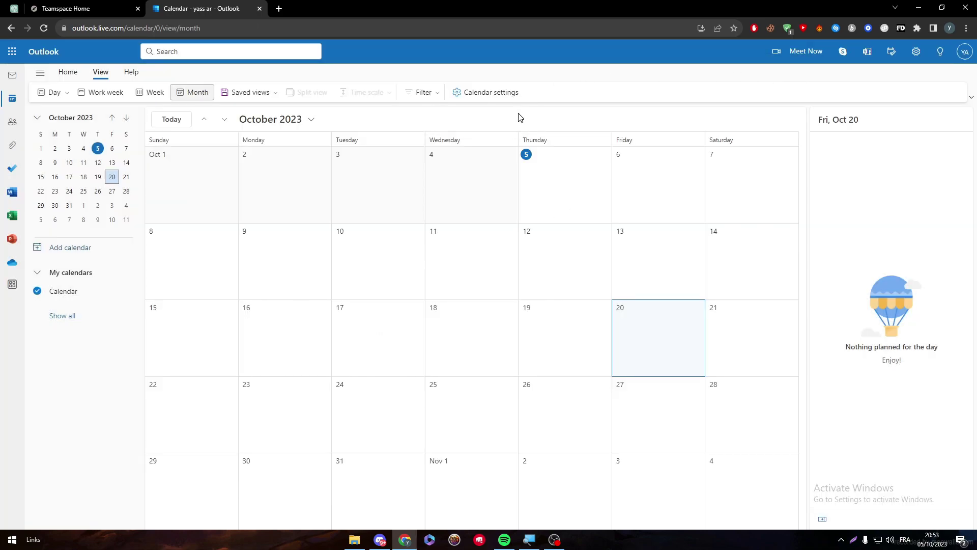
- Recheck the Customize actions settings, then go back to the Notion Teamspace Home tab
click(68, 72)
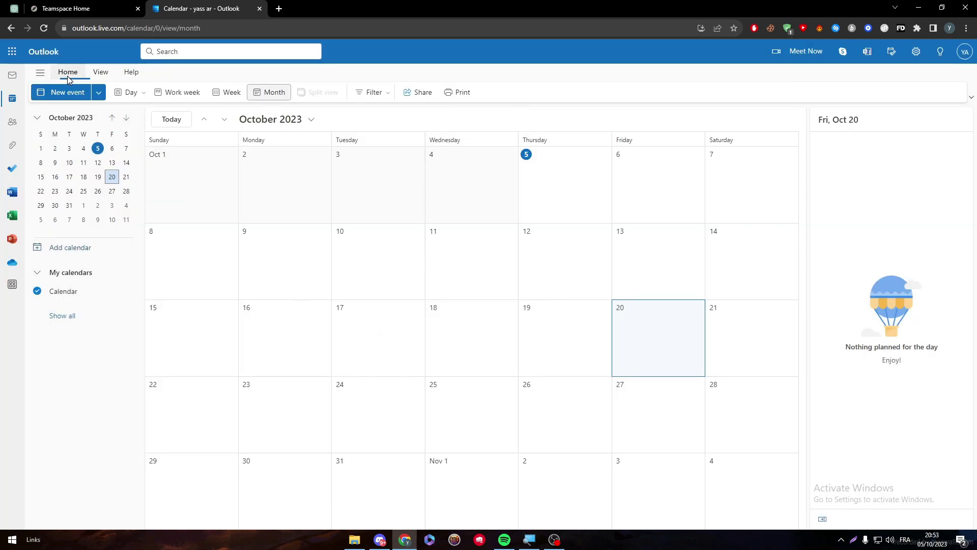
click(95, 91)
click(100, 72)
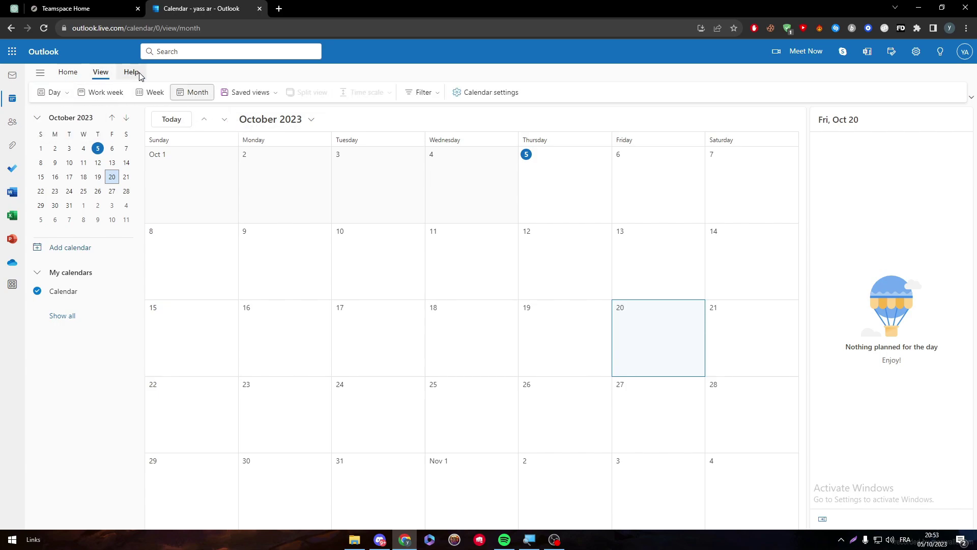
click(132, 72)
click(103, 75)
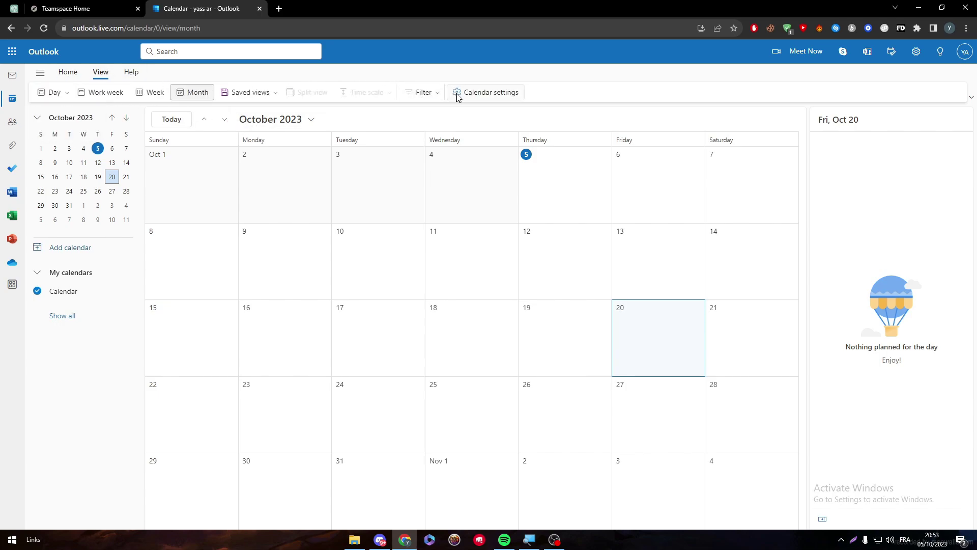
click(483, 93)
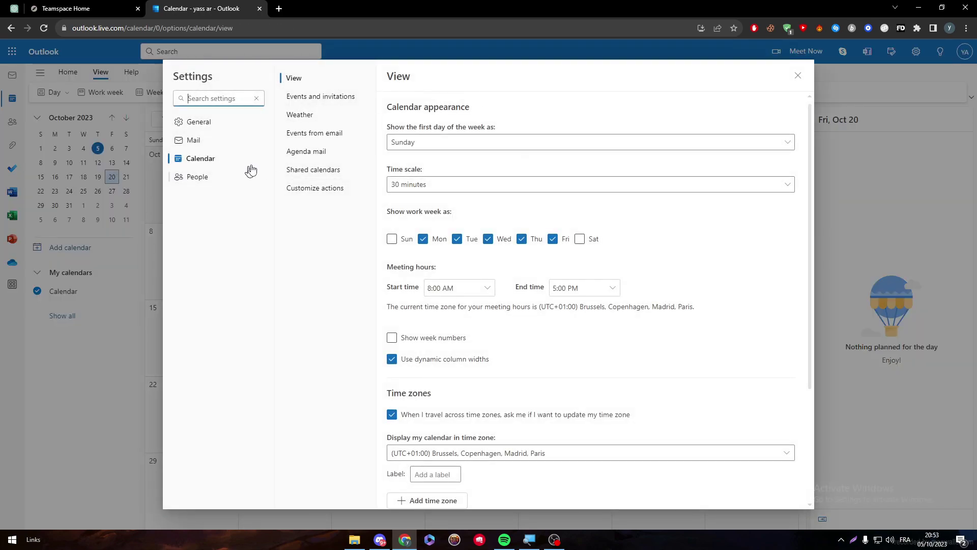
click(344, 189)
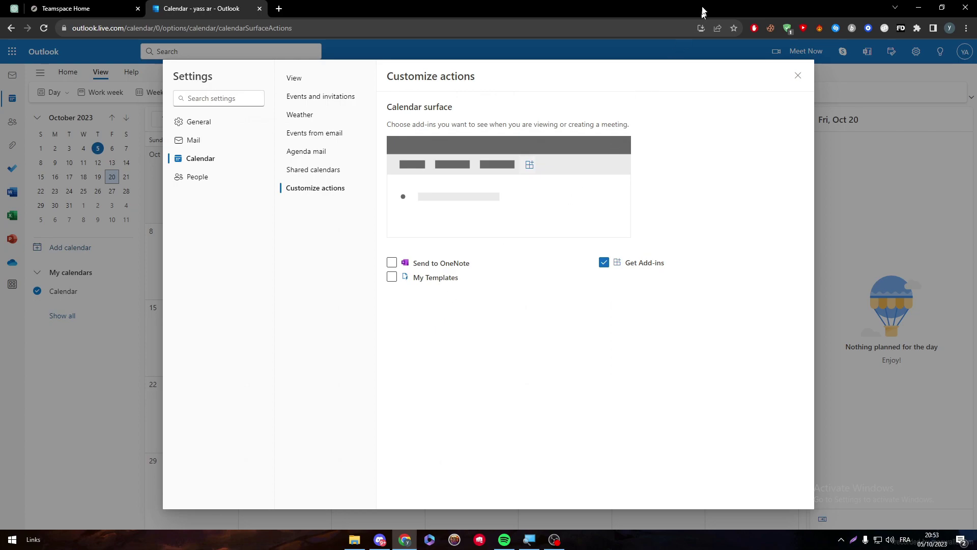
click(795, 75)
click(66, 9)
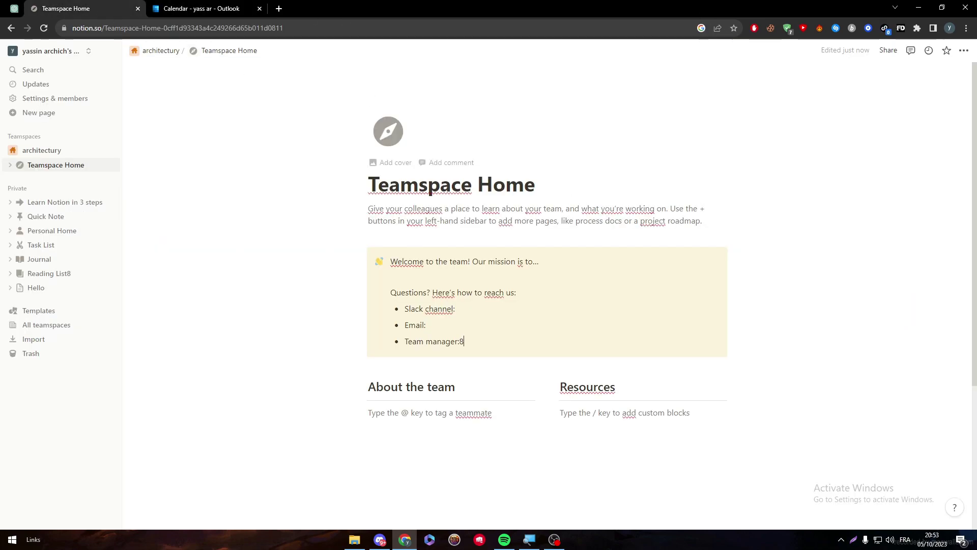
- Open the Journal database page from the Notion sidebar
click(963, 51)
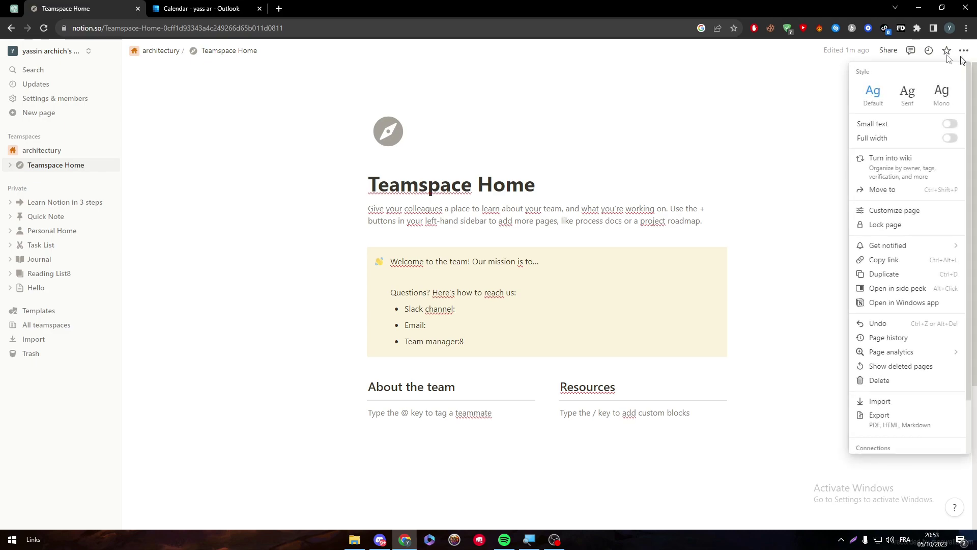
click(760, 191)
click(61, 202)
click(41, 260)
- Open the Journal page's Manage connections settings and show all available connections
click(964, 52)
click(931, 352)
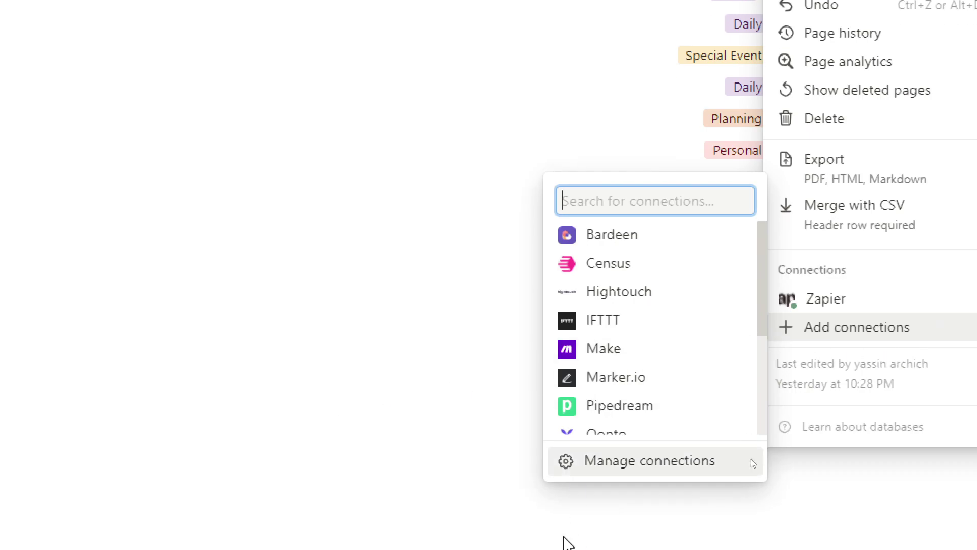
click(624, 461)
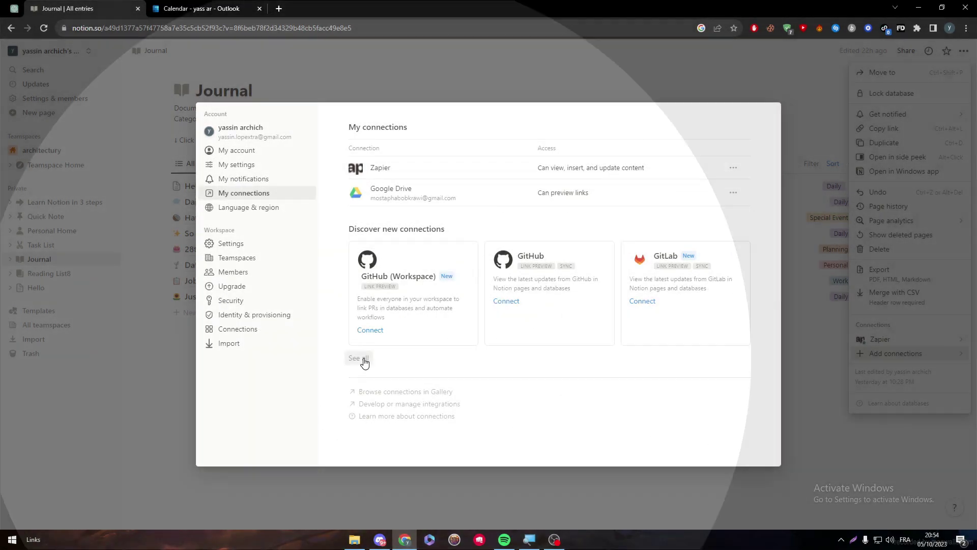
click(363, 360)
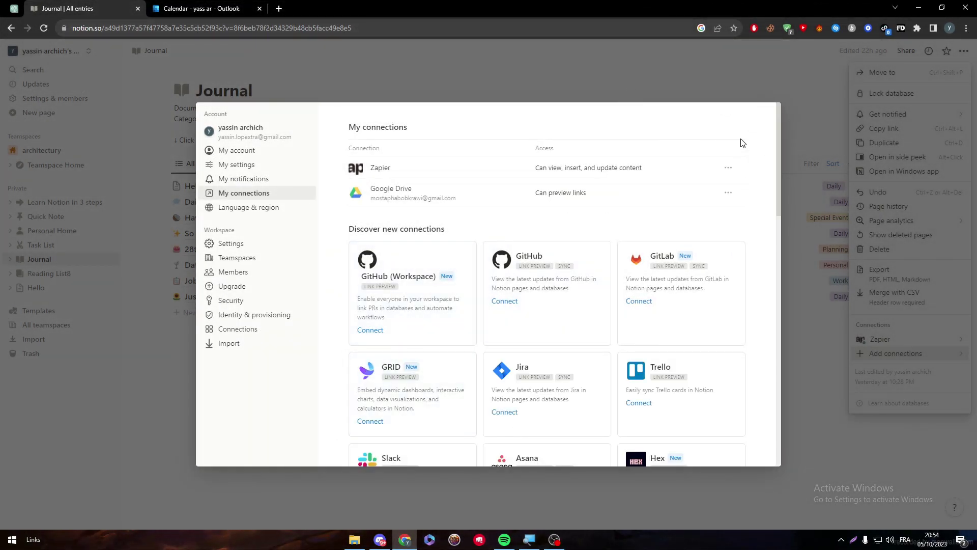
- Browse the connections list, dismiss the OneDrive sign-in, and close the settings
drag(783, 142, 770, 201)
scroll(545, 269, down, 2)
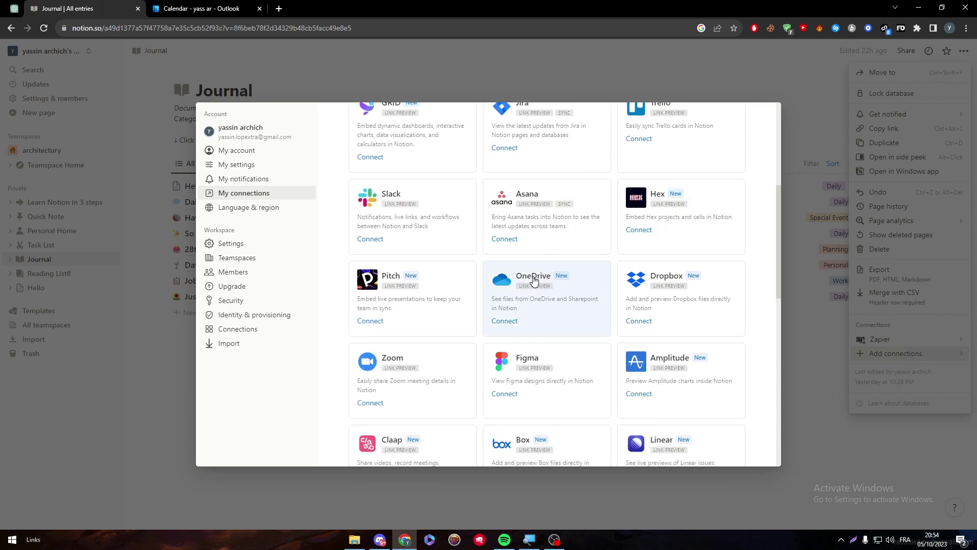
click(534, 279)
click(631, 79)
mouse_move(778, 214)
mouse_down()
mouse_move(779, 321)
mouse_move(766, 388)
mouse_move(776, 279)
mouse_move(753, 156)
mouse_move(744, 323)
mouse_move(749, 179)
mouse_move(761, 134)
mouse_up()
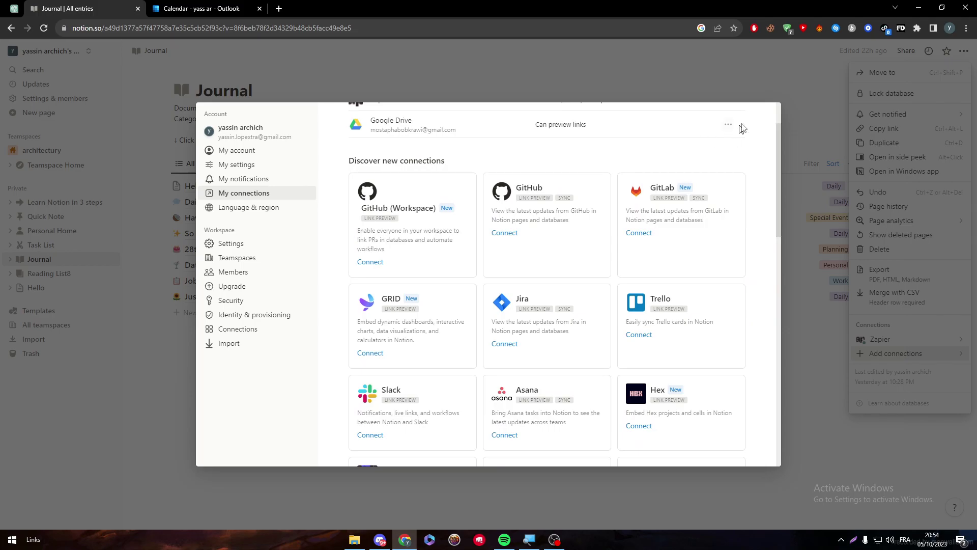
key(Escape)
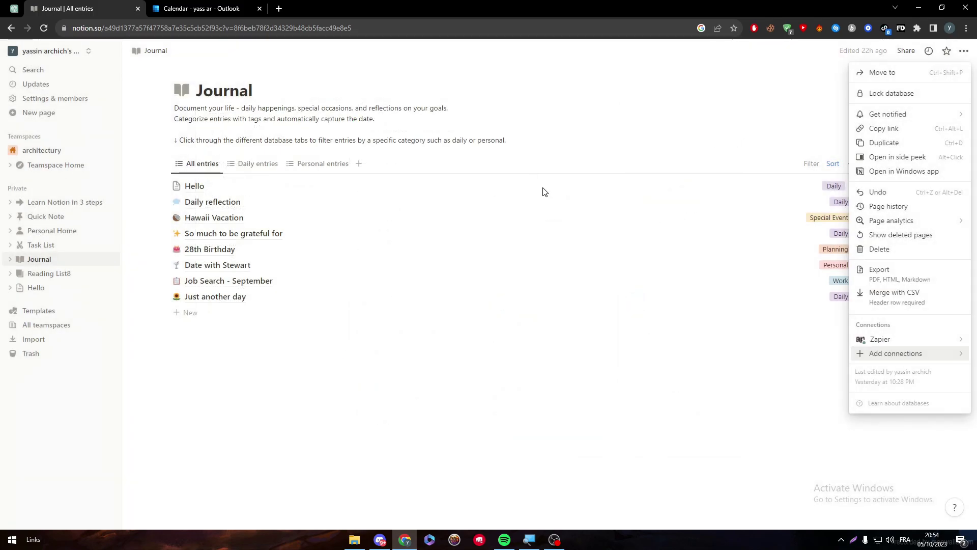
click(646, 66)
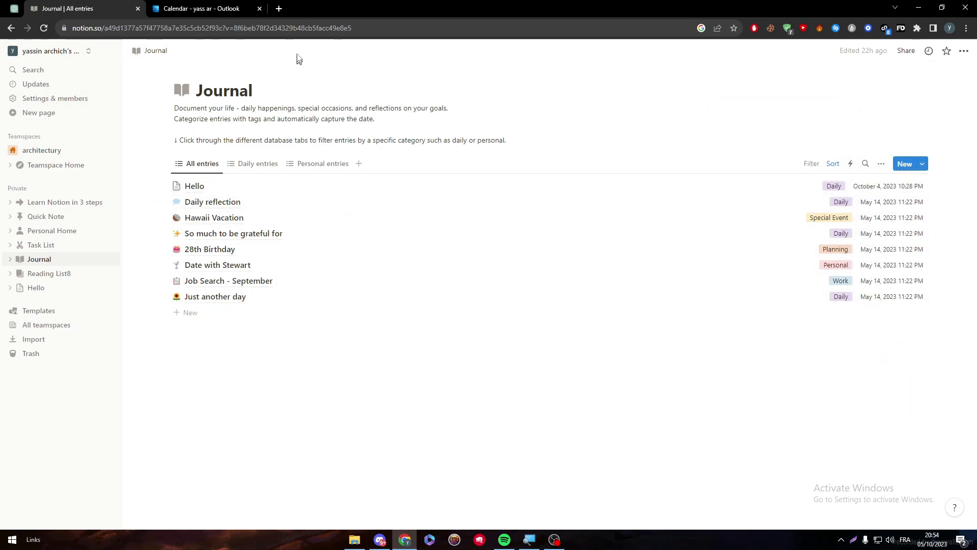
- Search 'ZA' in a new tab and open the Zapier website from the results
click(278, 9)
text(ZA)
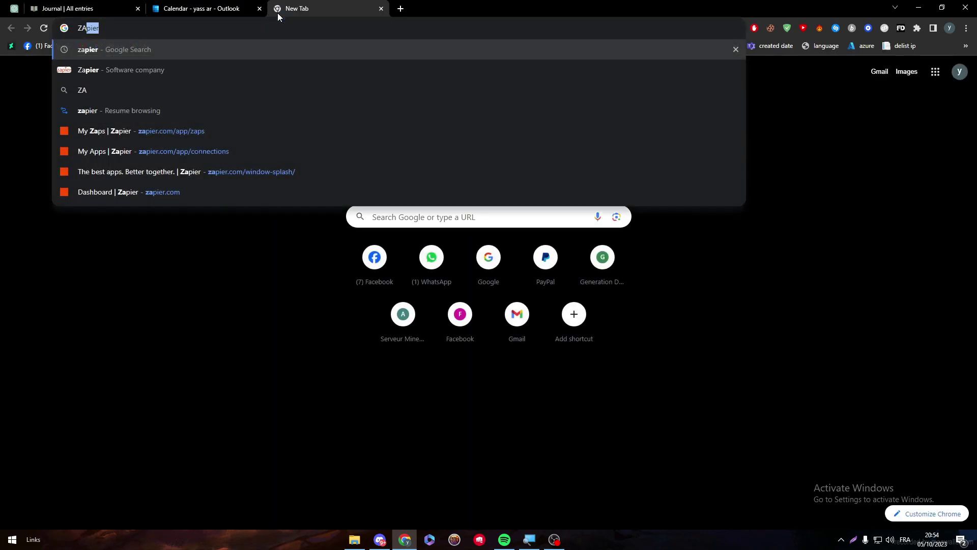
key(Return)
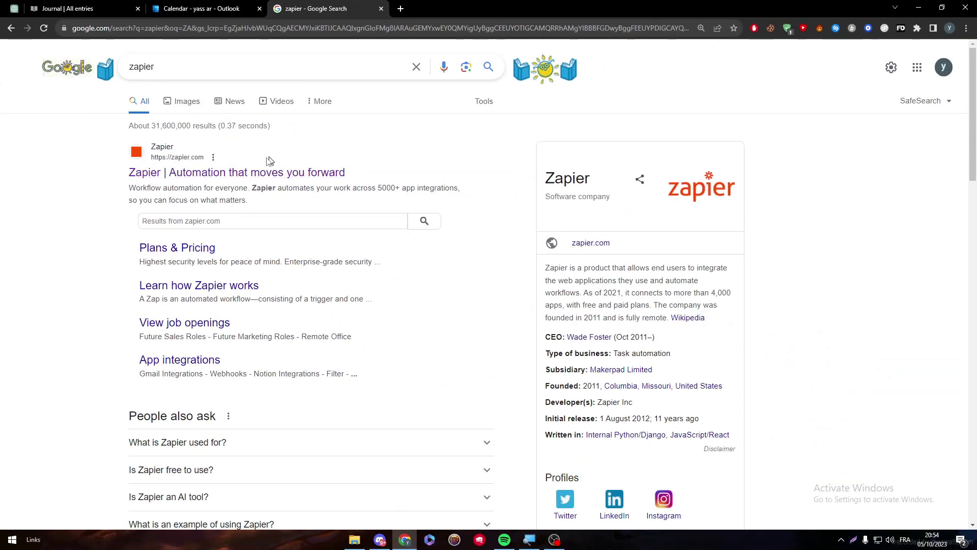
click(256, 173)
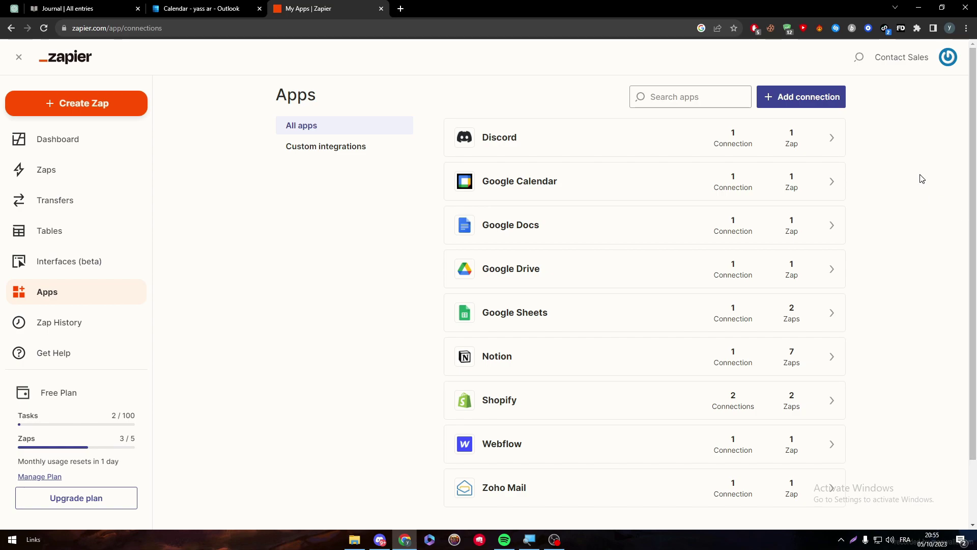
- Search connected apps for 'NOTI' and open the Notion authorization window
click(746, 94)
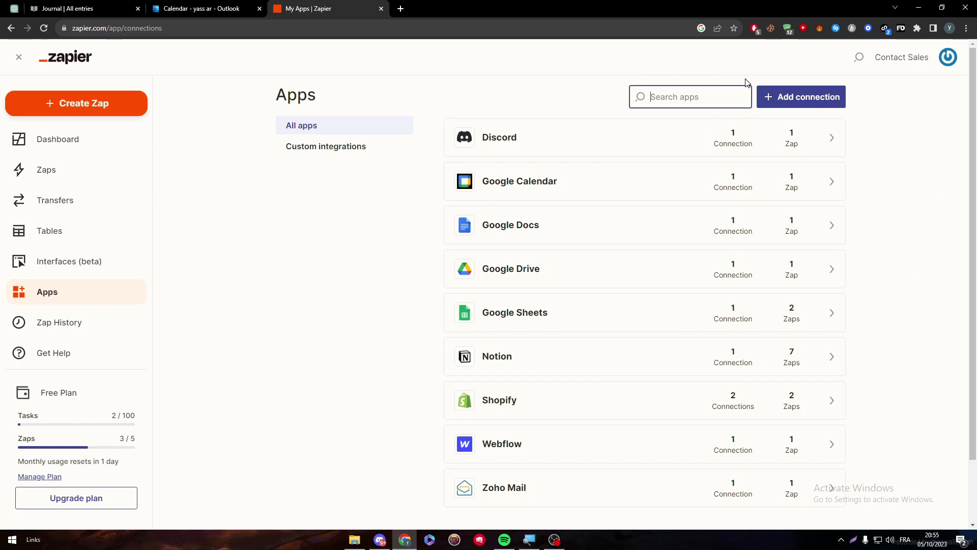
text(NOTION)
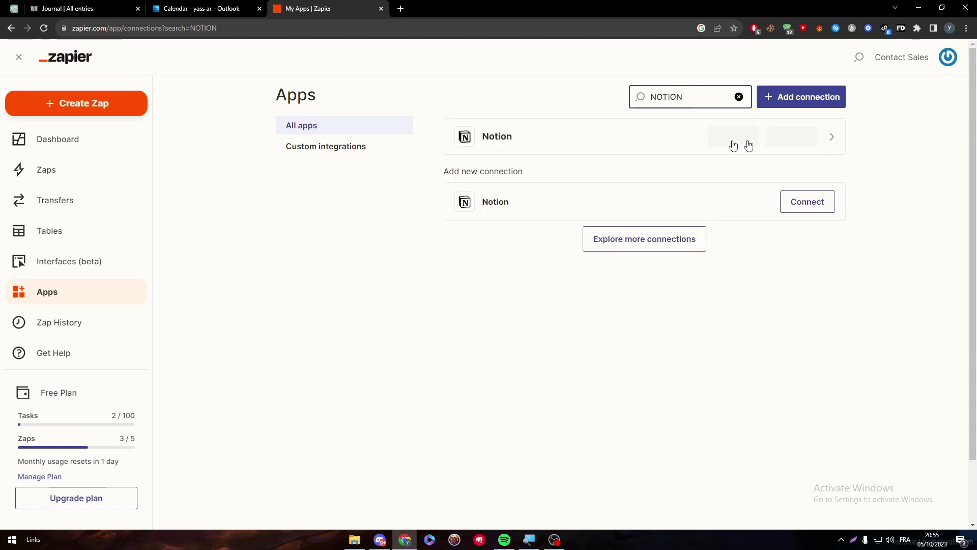
click(831, 148)
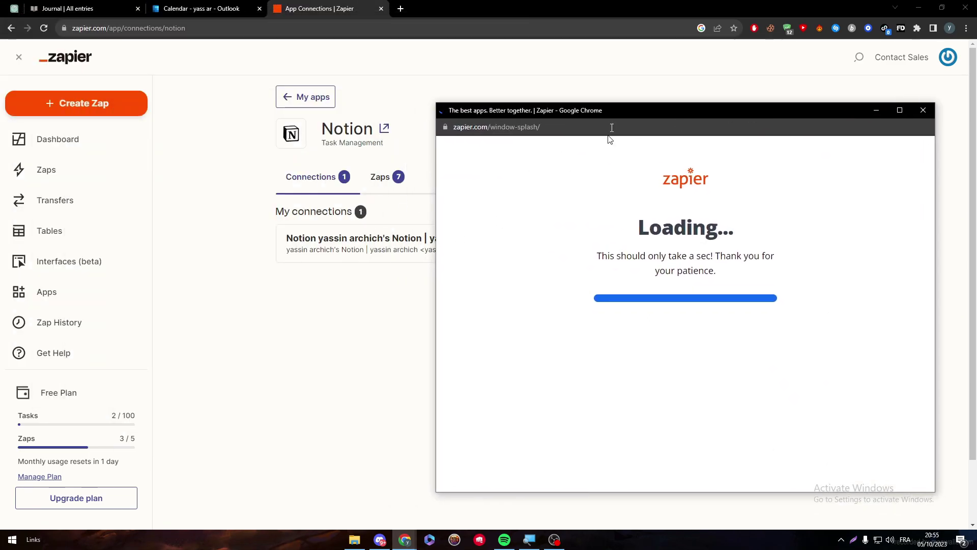
drag(615, 116, 483, 78)
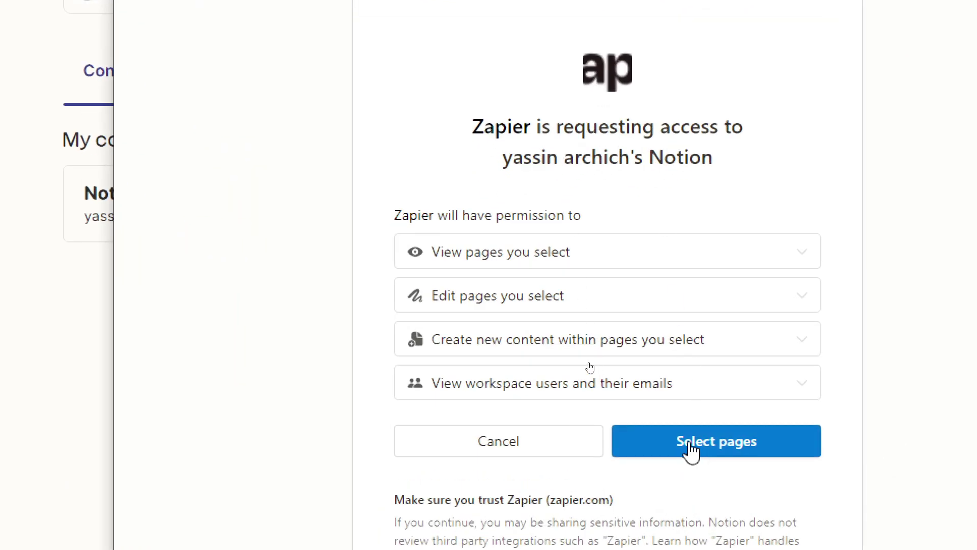
- Limit the new Notion connection to ARCHITECTURE/Teamspace Home, excluding other pages, and allow access
click(692, 451)
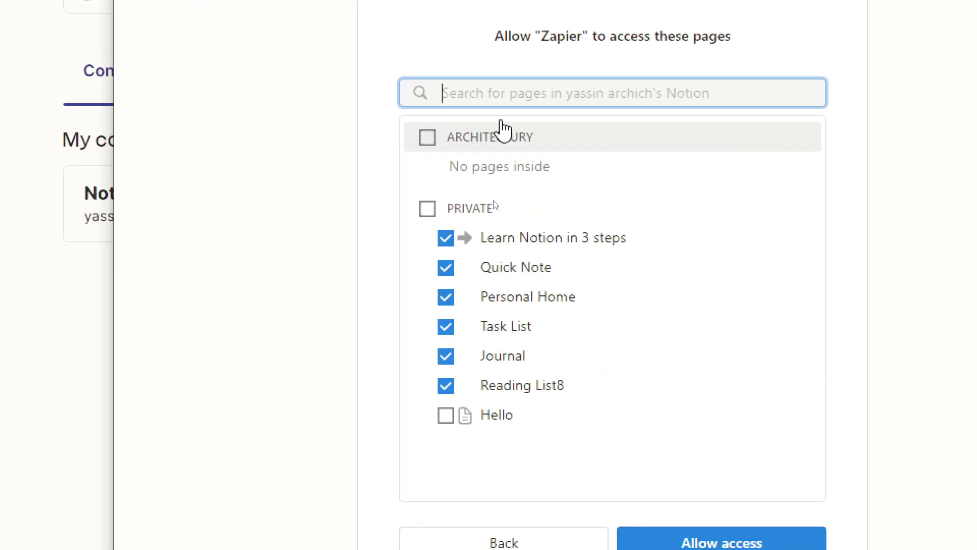
click(427, 138)
click(446, 239)
click(446, 268)
click(446, 297)
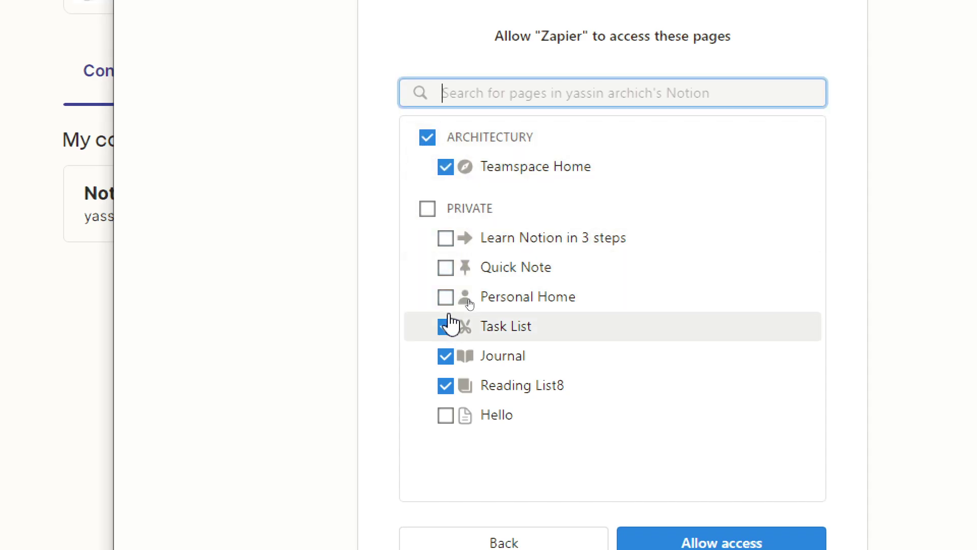
click(446, 357)
click(446, 327)
click(446, 385)
scroll(706, 532, down, 1)
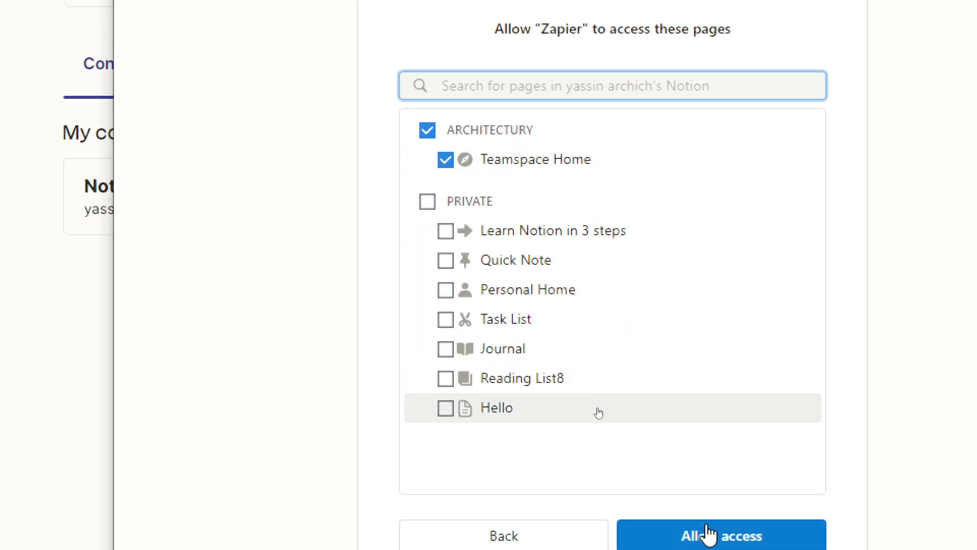
click(706, 533)
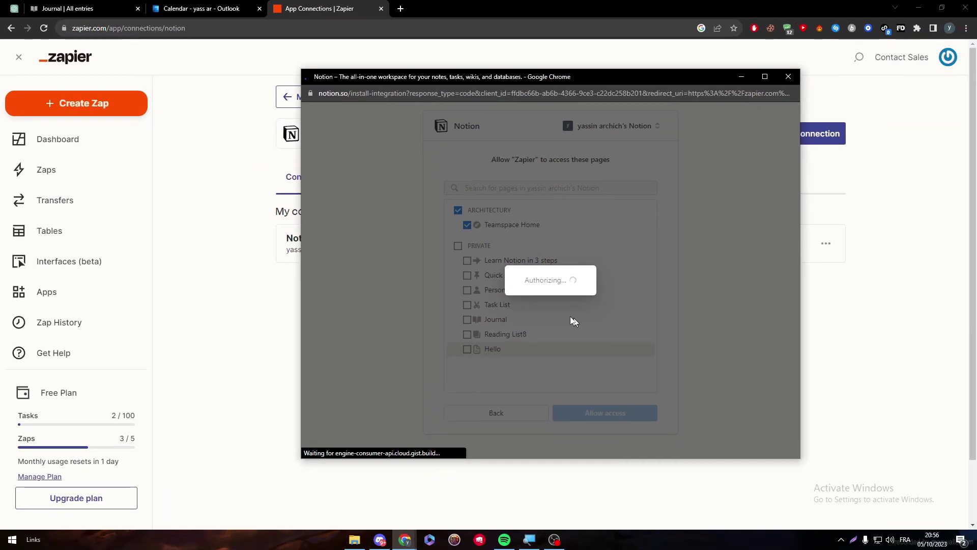
- Test both Notion connections and confirm they succeed
scroll(250, 318, down, 2)
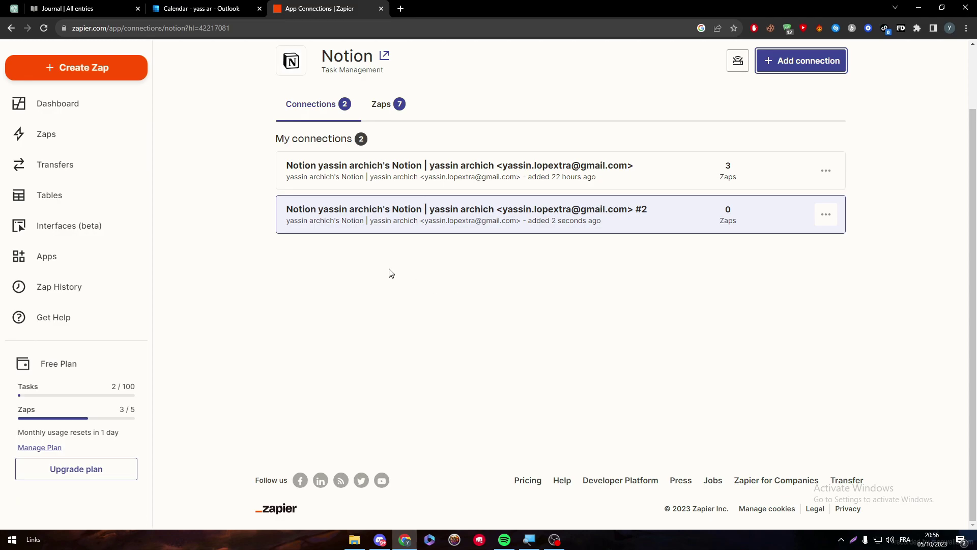
scroll(976, 148, up, 2)
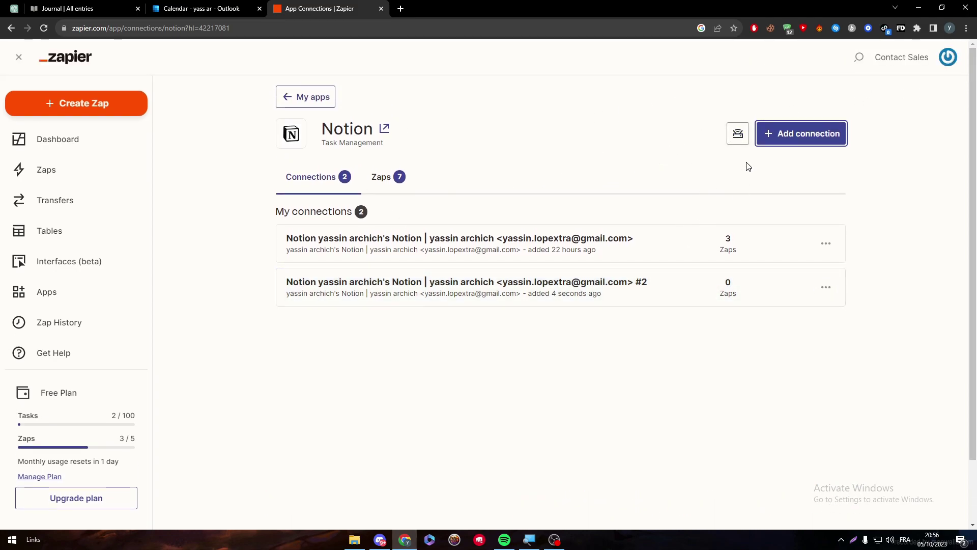
click(737, 134)
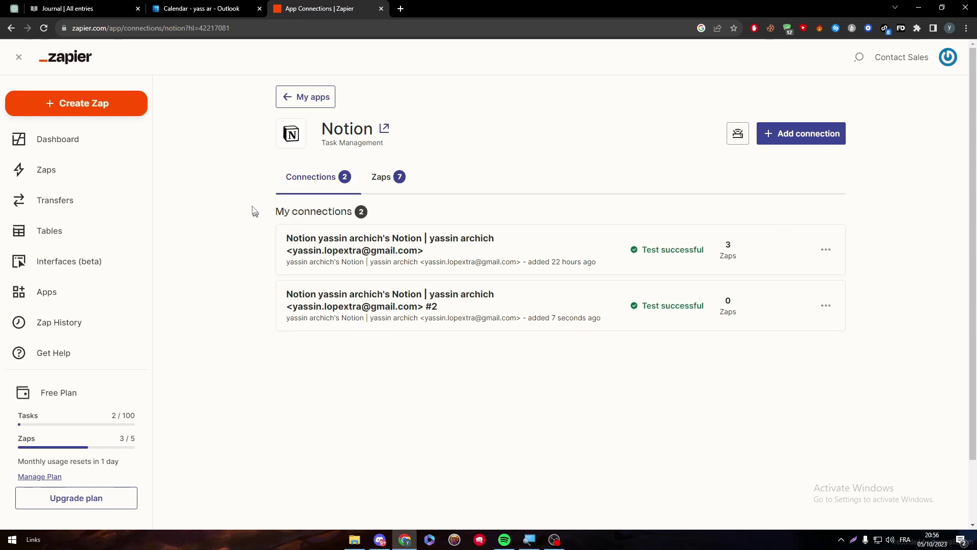
- Filter the Apps list by 'CALendar' and scroll through the Google Calendar and other calendar results
click(68, 296)
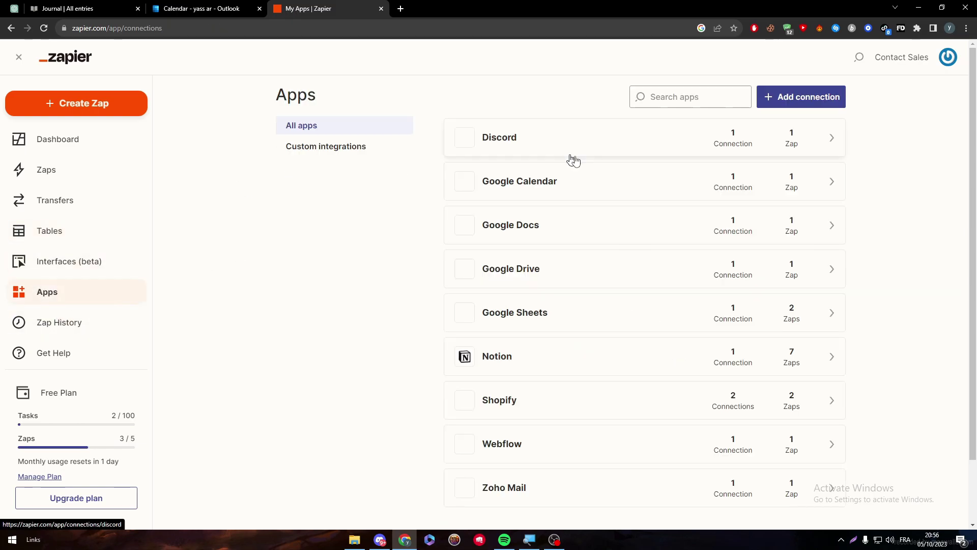
click(698, 97)
text(CALendar)
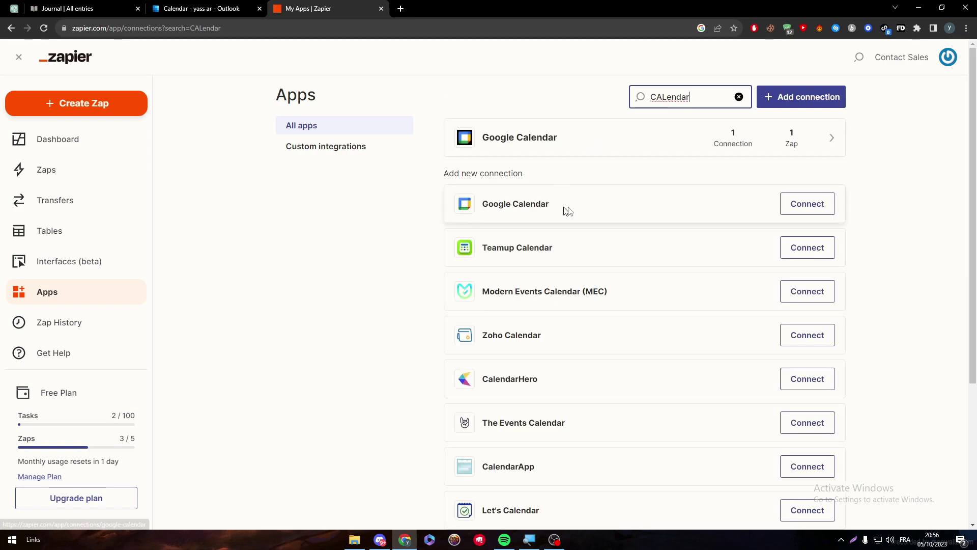
drag(975, 189, 953, 149)
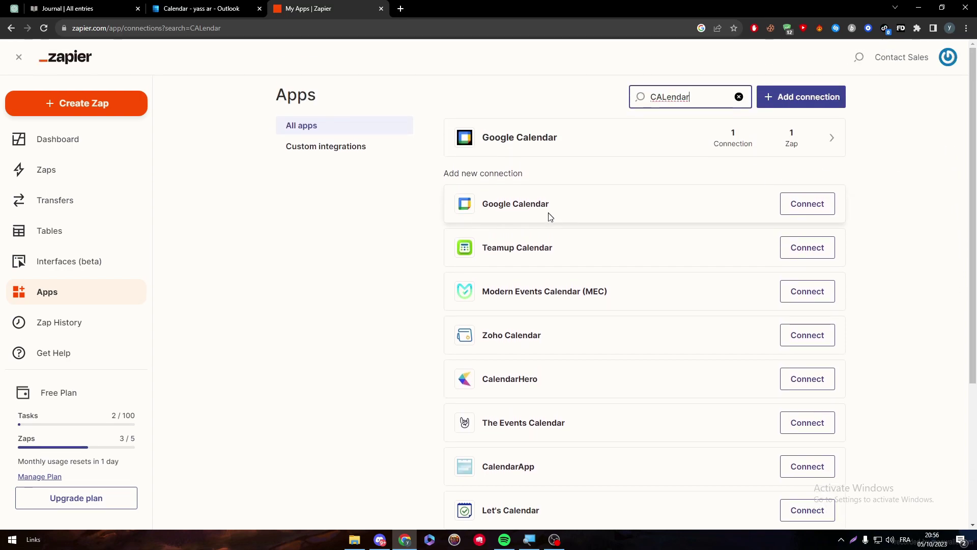
click(203, 6)
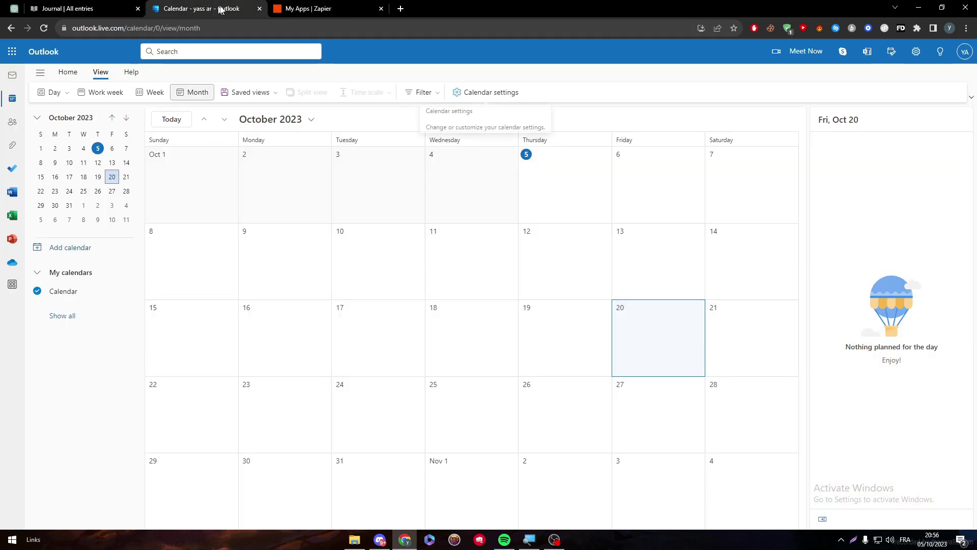
click(318, 4)
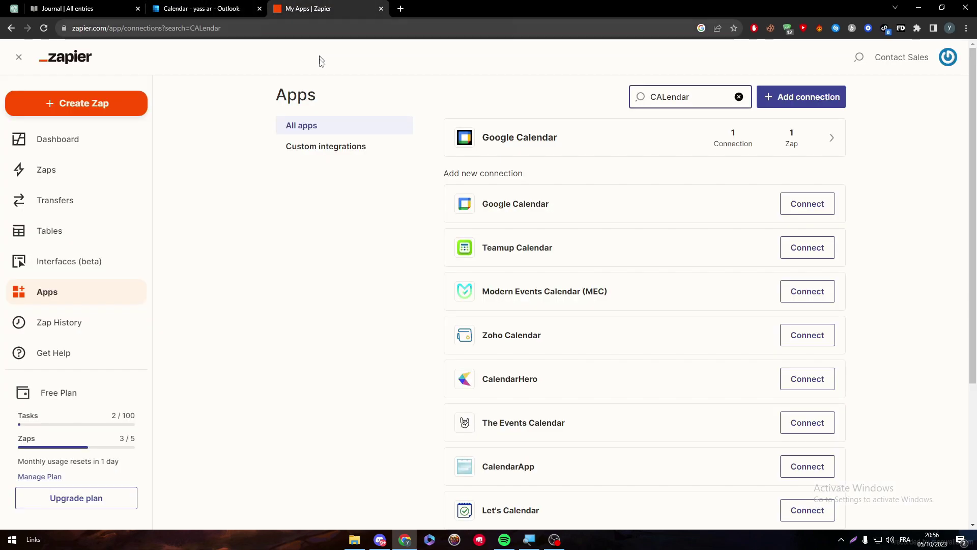
click(325, 203)
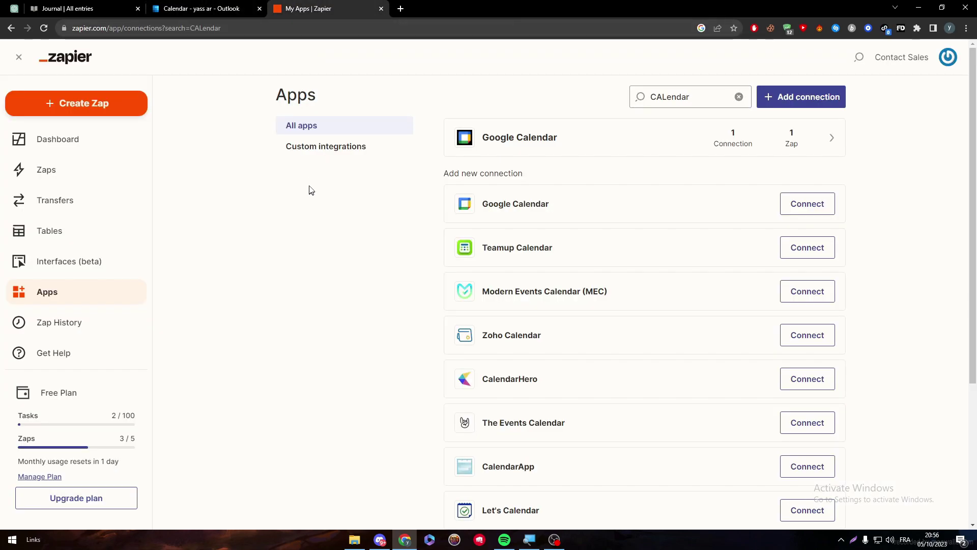
drag(967, 166, 956, 318)
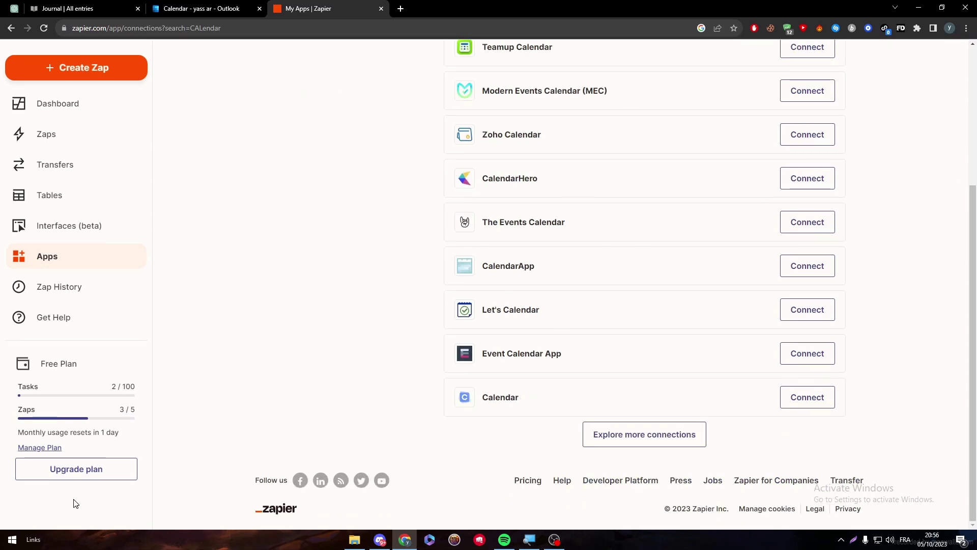
- Open Explore more connections and scroll through the app grid
click(662, 437)
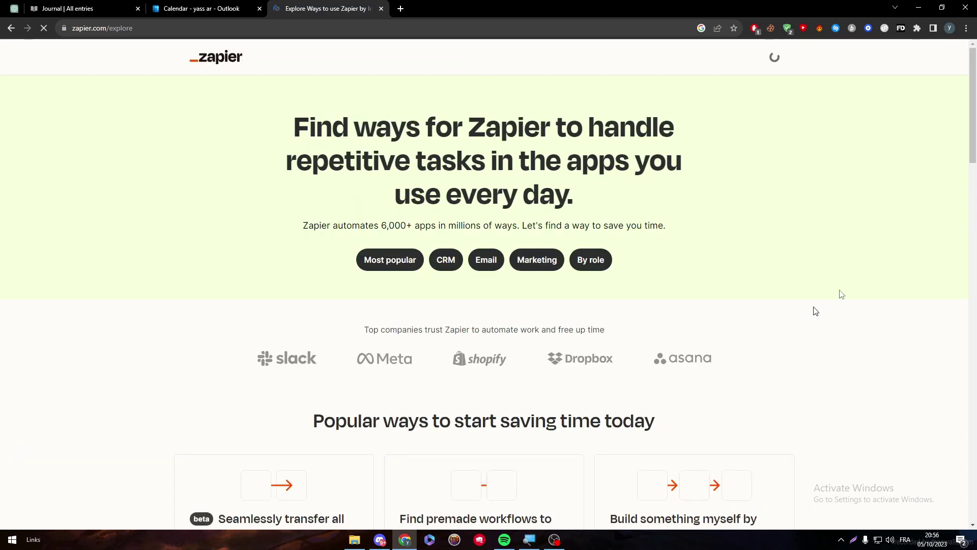
scroll(963, 227, down, 5)
scroll(942, 285, down, 10)
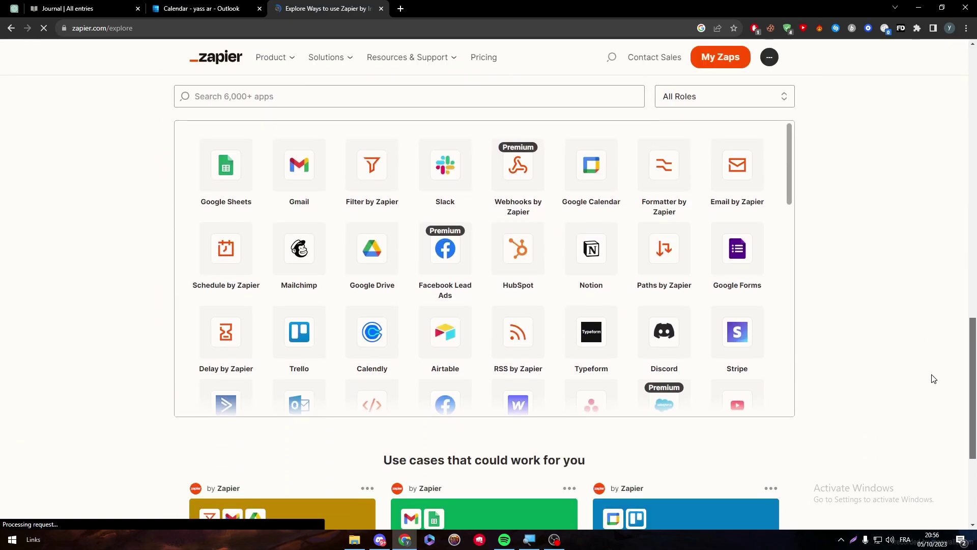
drag(789, 171, 788, 340)
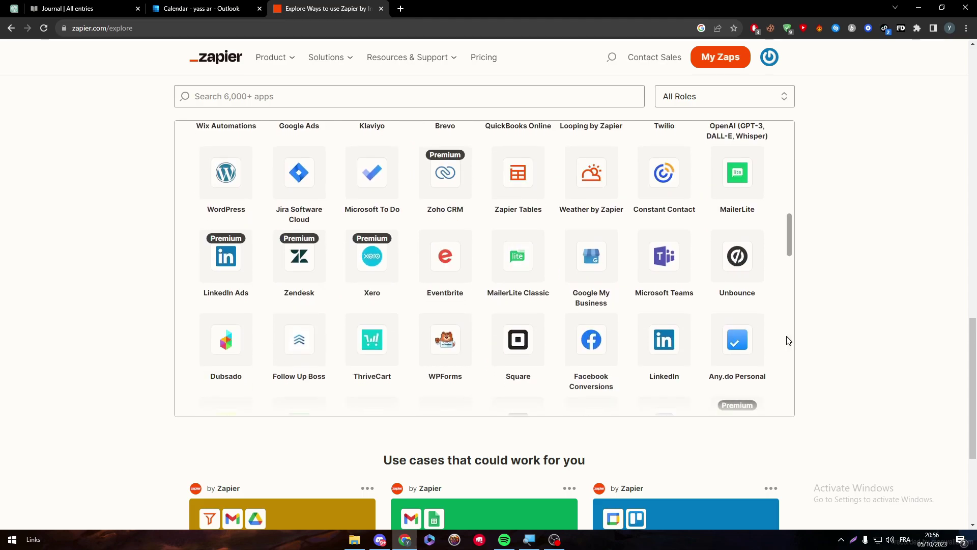
scroll(784, 351, down, 3)
scroll(782, 363, down, 3)
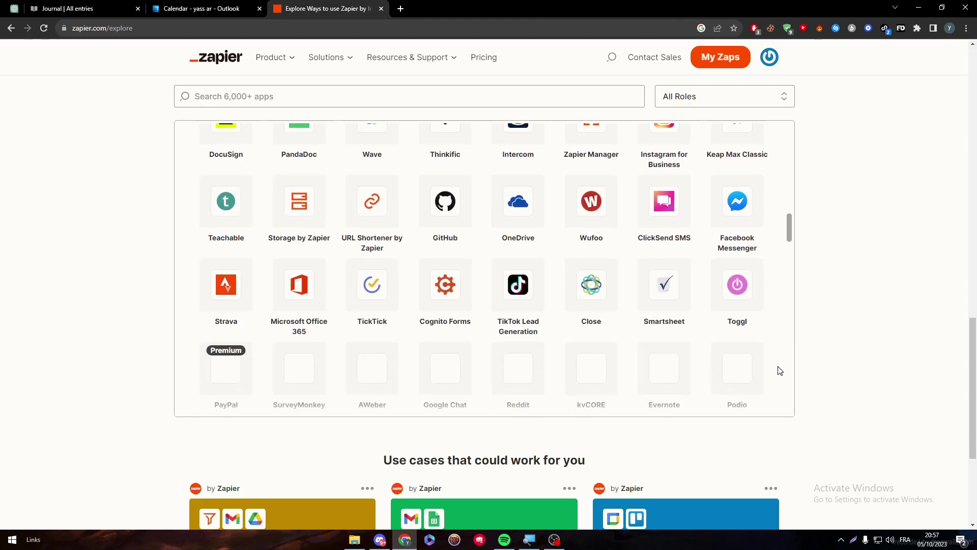
- Search the grid for 'ca', go back to Apps, and clear the search to list all apps
click(432, 104)
text(callendar)
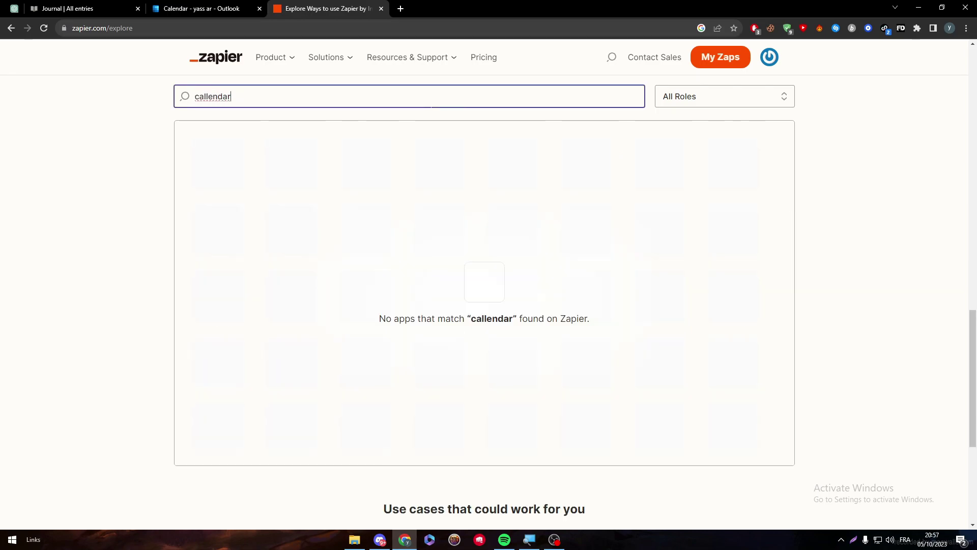
key(ctrl+a)
click(205, 101)
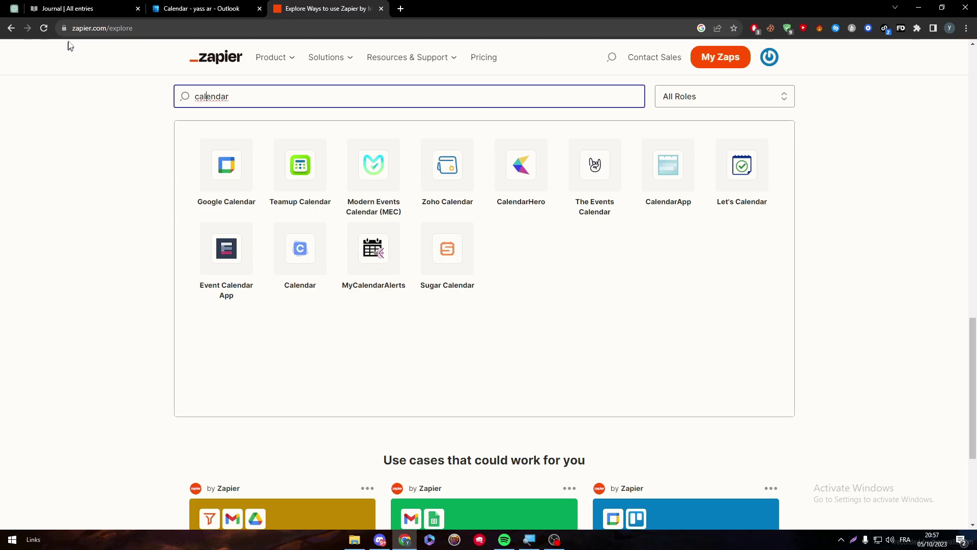
click(11, 29)
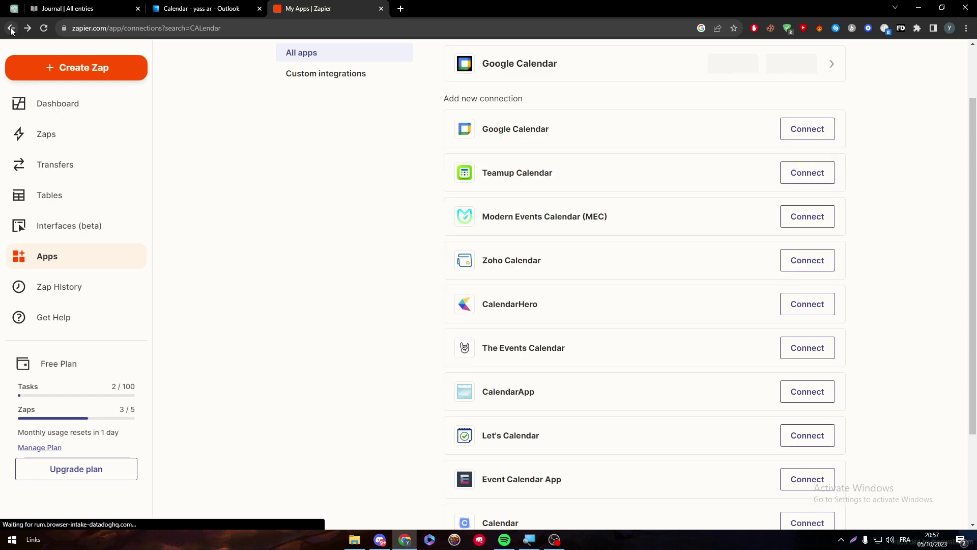
scroll(916, 258, up, 2)
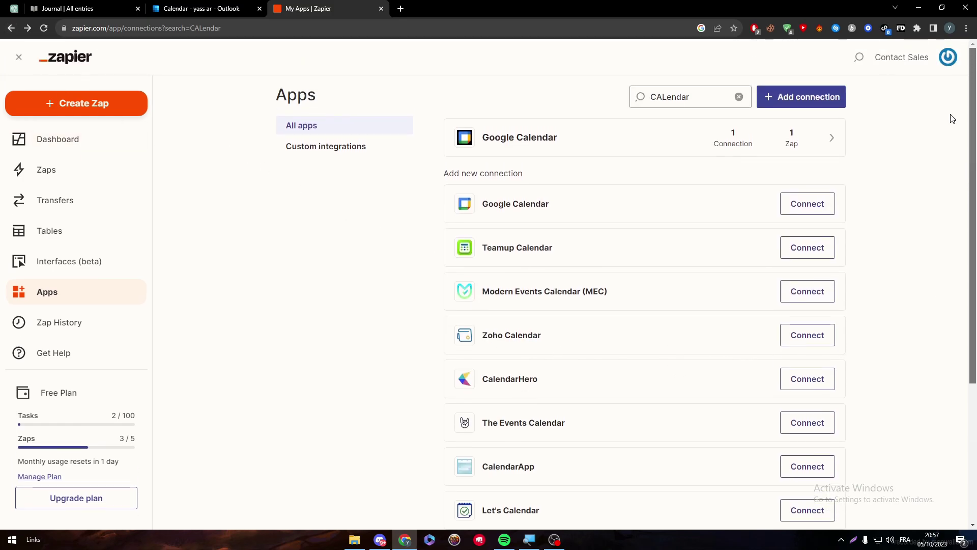
click(739, 97)
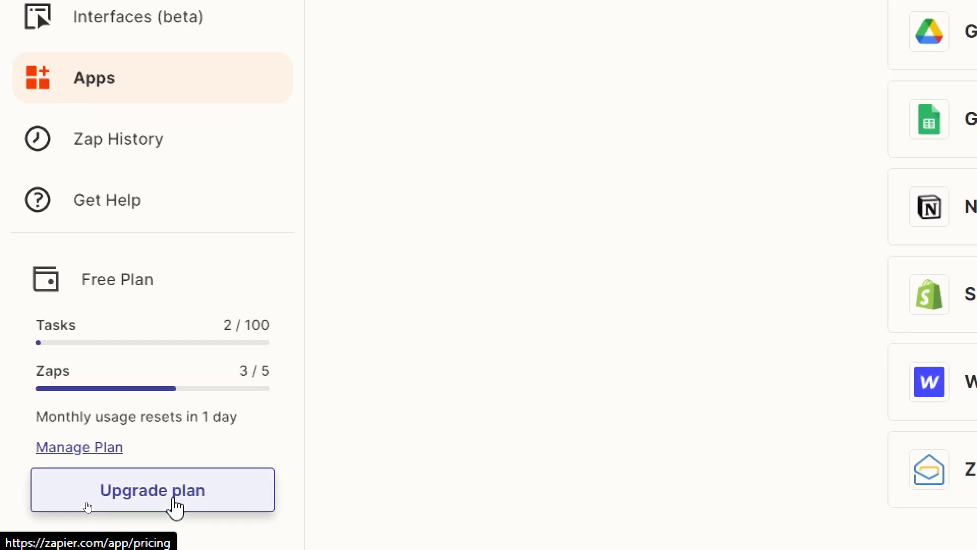
- Open Upgrade plan and review the Free, Starter, Professional, Team and Company plan cards
click(176, 506)
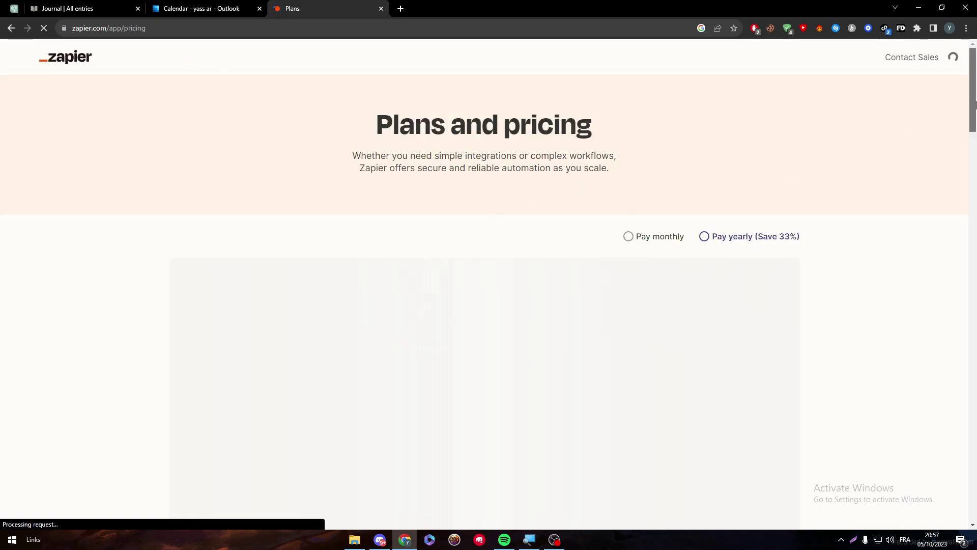
drag(973, 102, 973, 133)
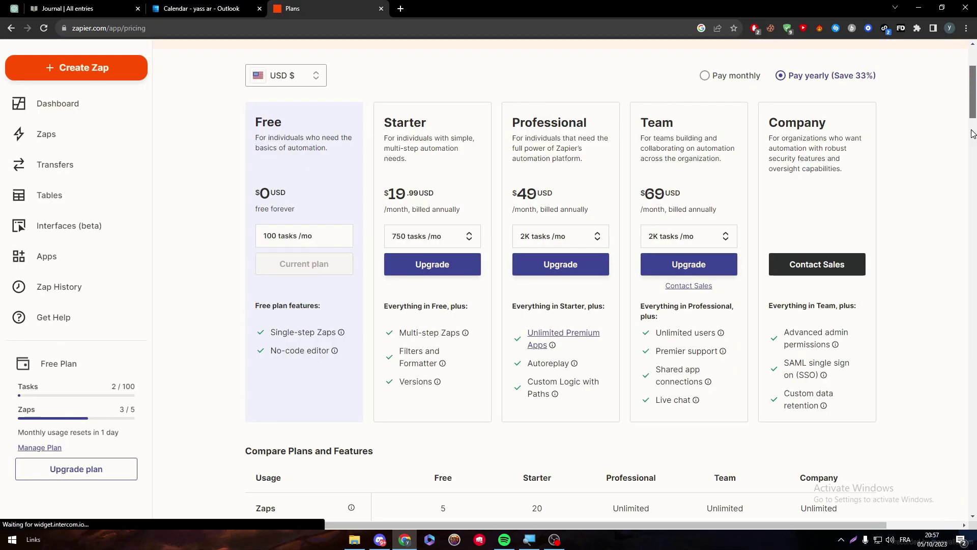
click(588, 152)
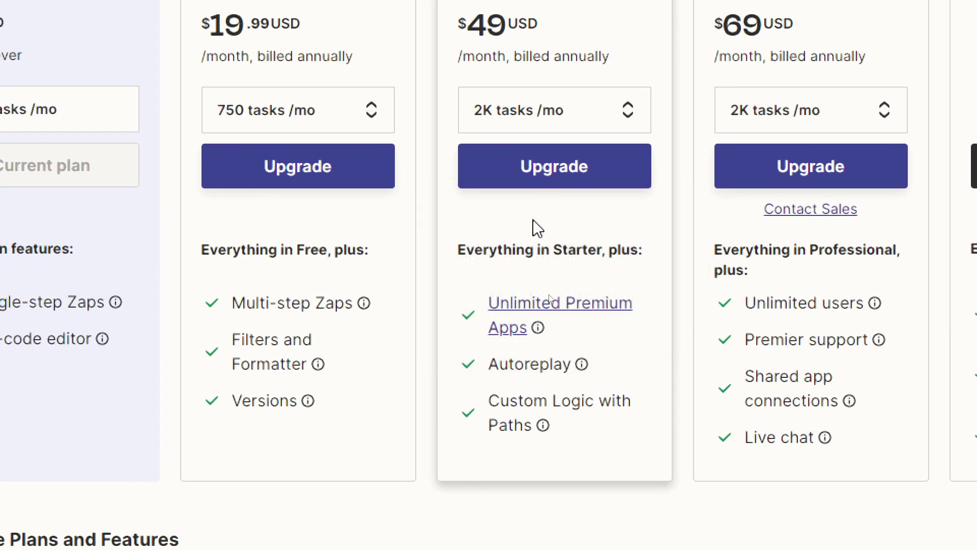
mouse_move(521, 413)
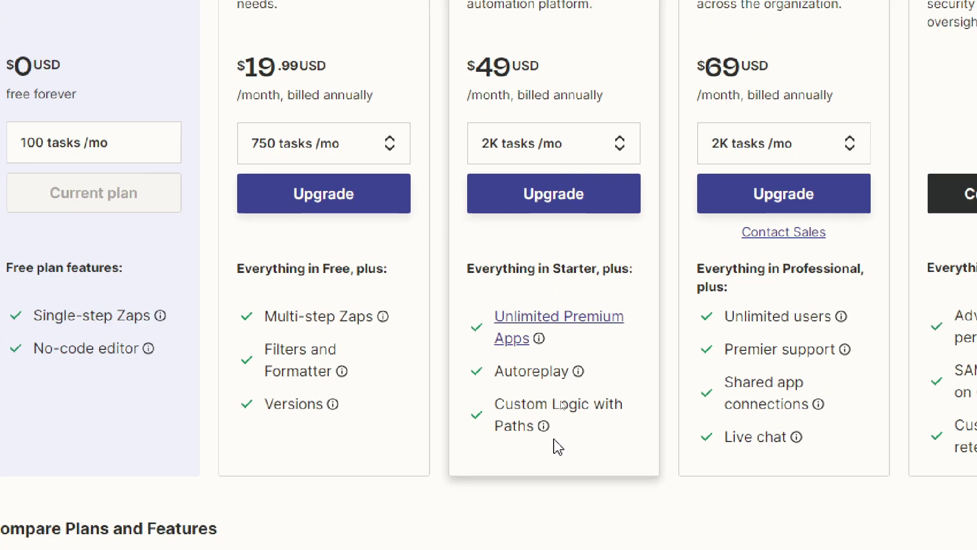
- Open the help chat, start a support conversation, then close the chat
click(946, 497)
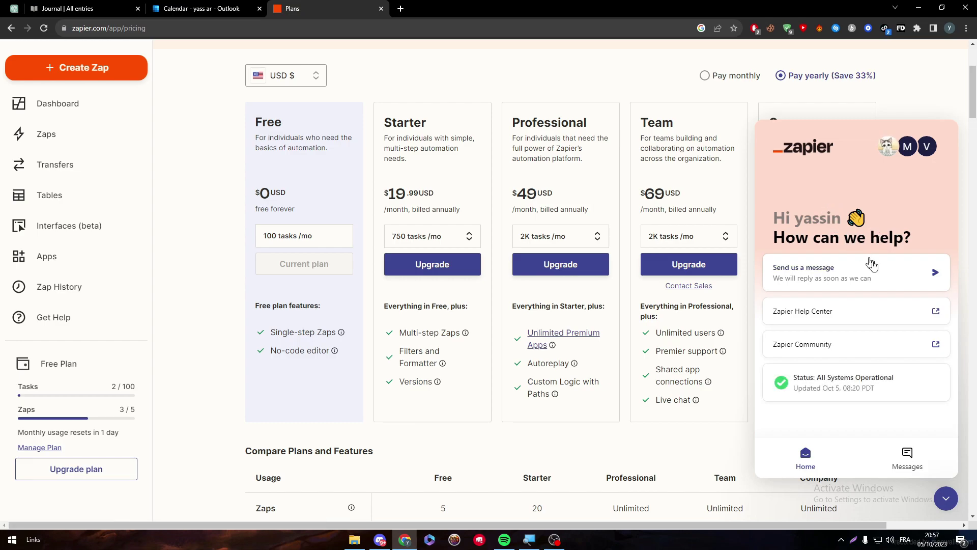
click(887, 278)
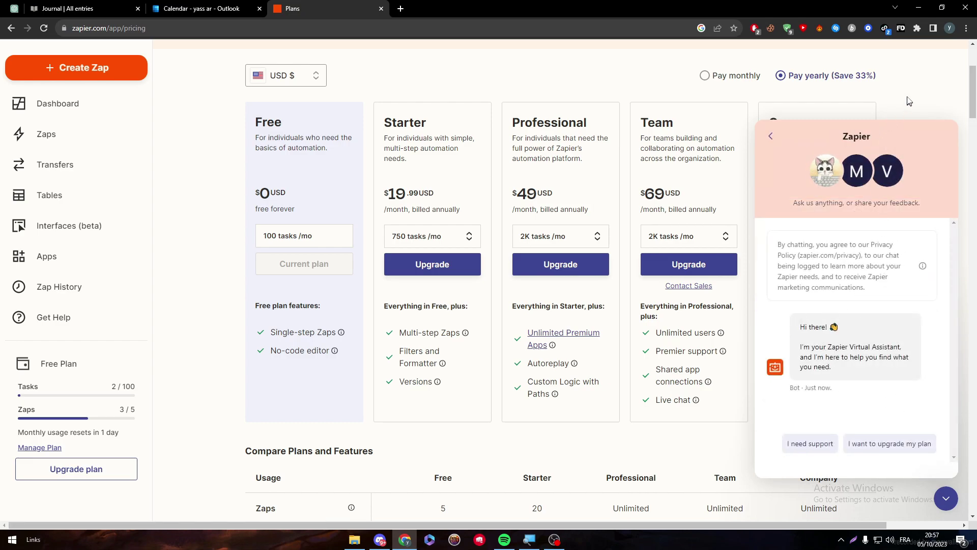
click(770, 137)
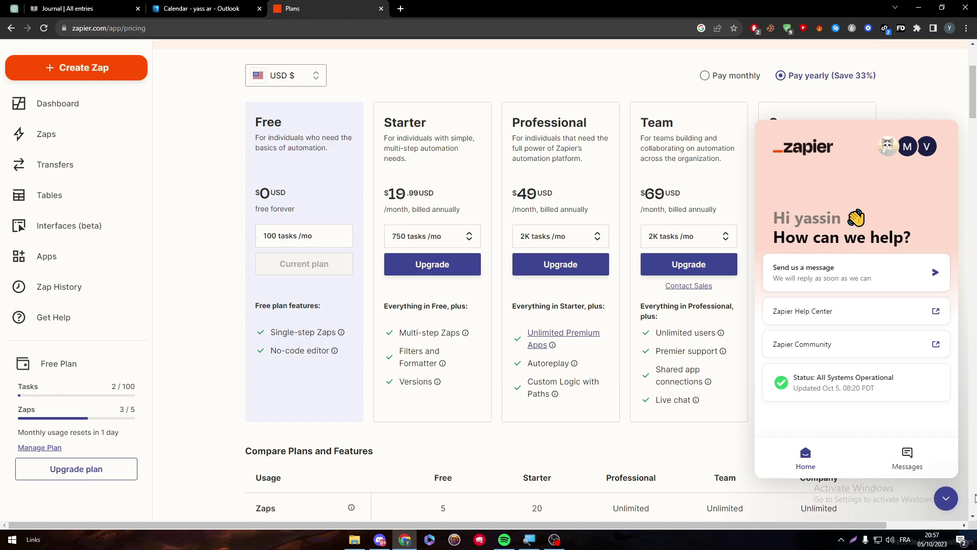
click(946, 498)
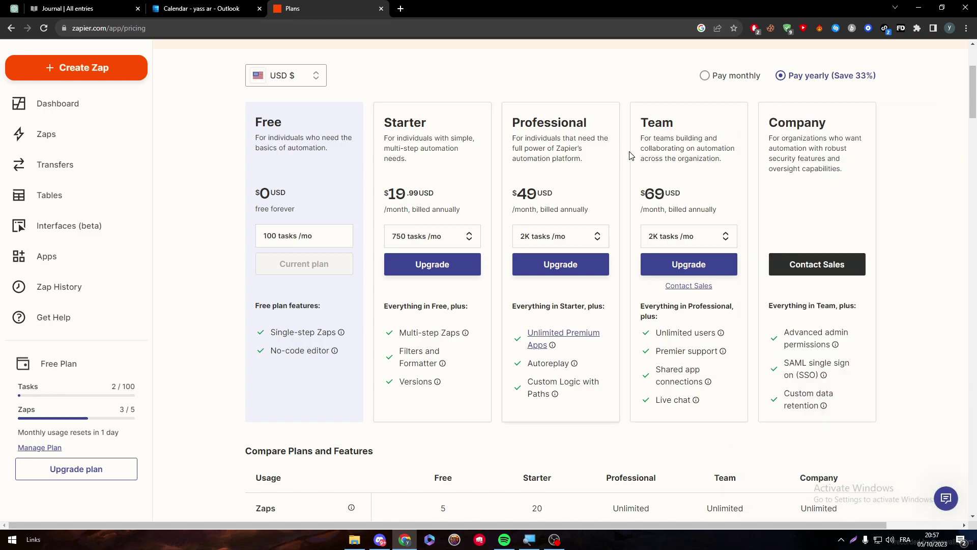
- Enter 'when a new page' in the AI automation box and generate the Notion-to-Google Calendar Zap
click(167, 7)
click(333, 5)
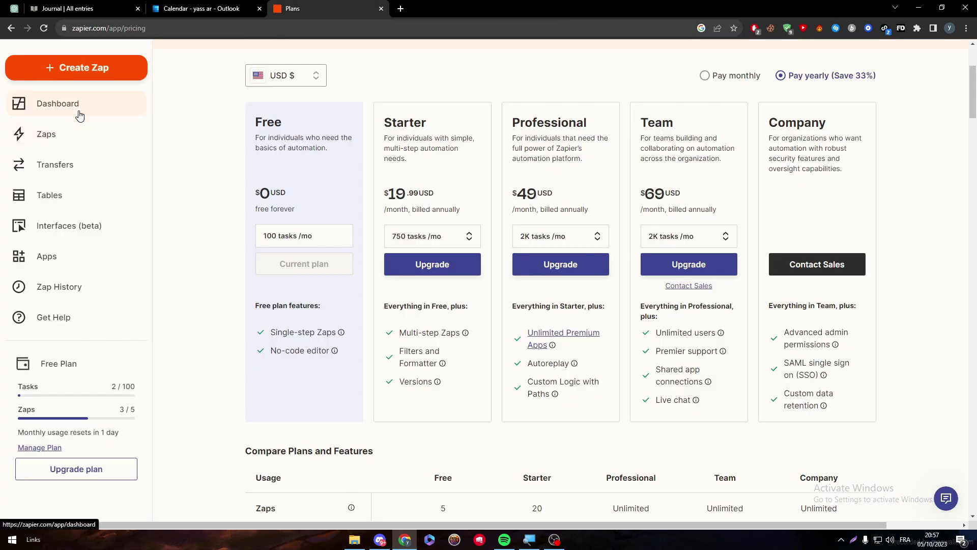
click(87, 71)
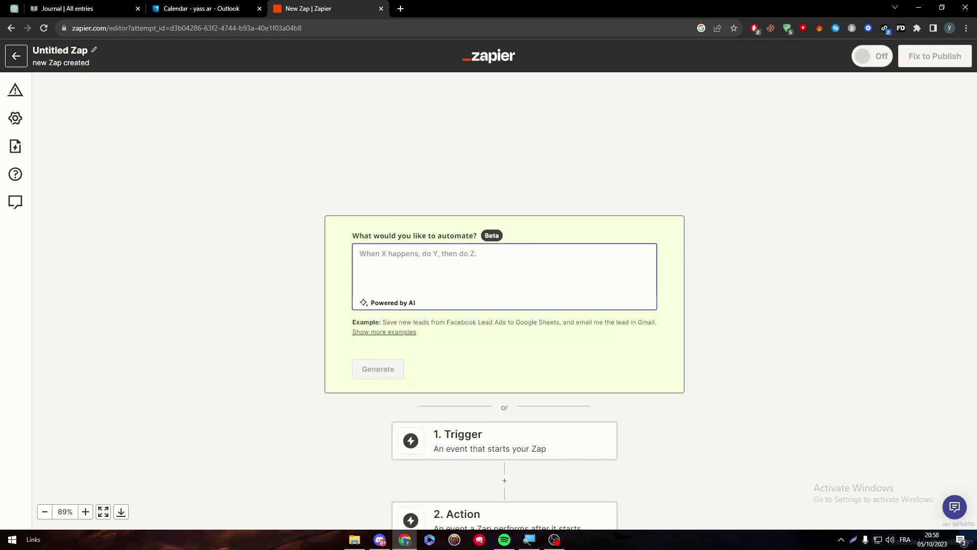
text(when )
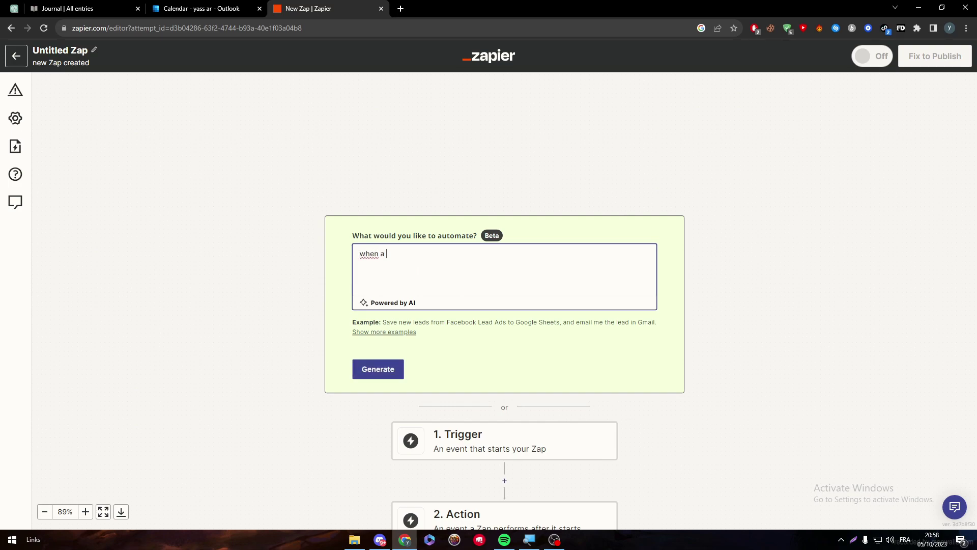
text(a news)
key(BackSpace)
key(BackSpace)
text(page is created on notion create an event on calendar)
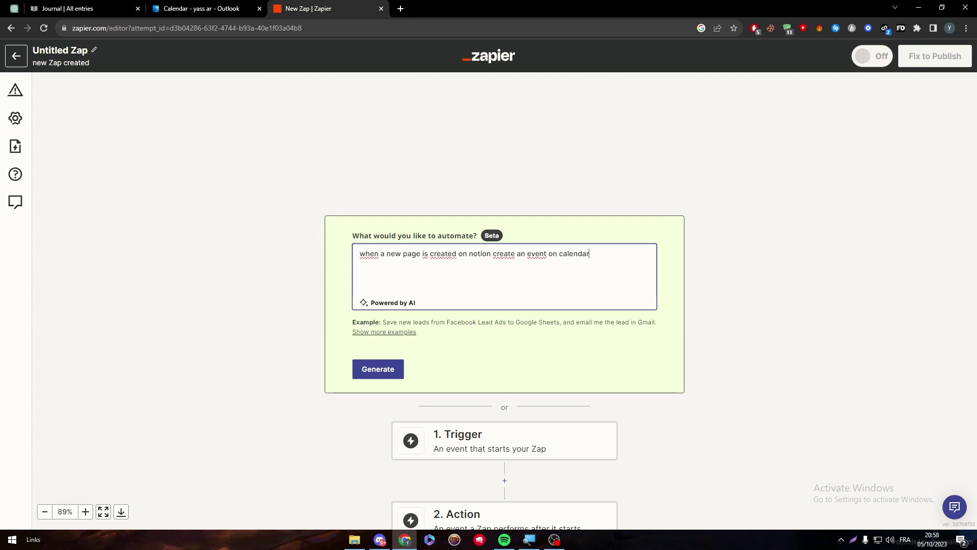
key(Return)
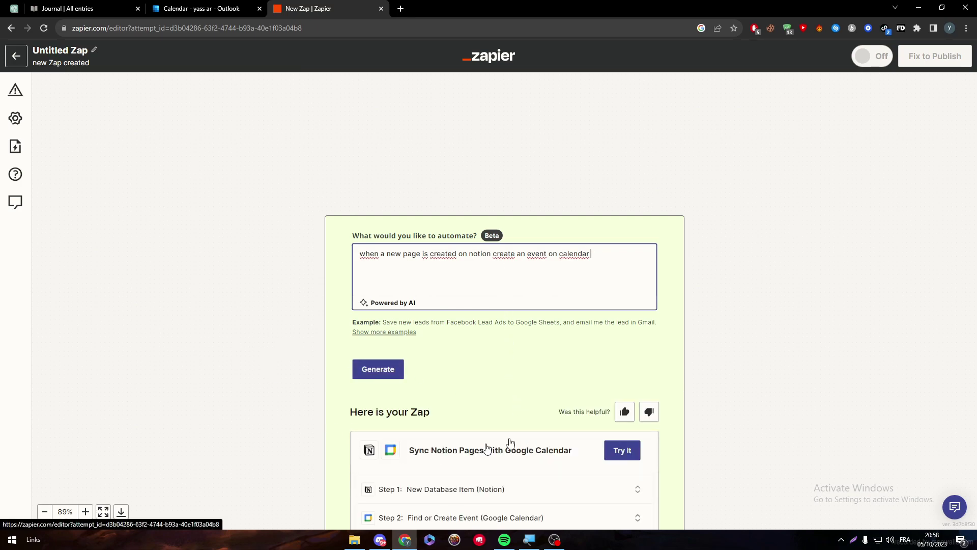
- Create the draft with Try it and inspect the Notion trigger and Google Calendar steps
click(625, 453)
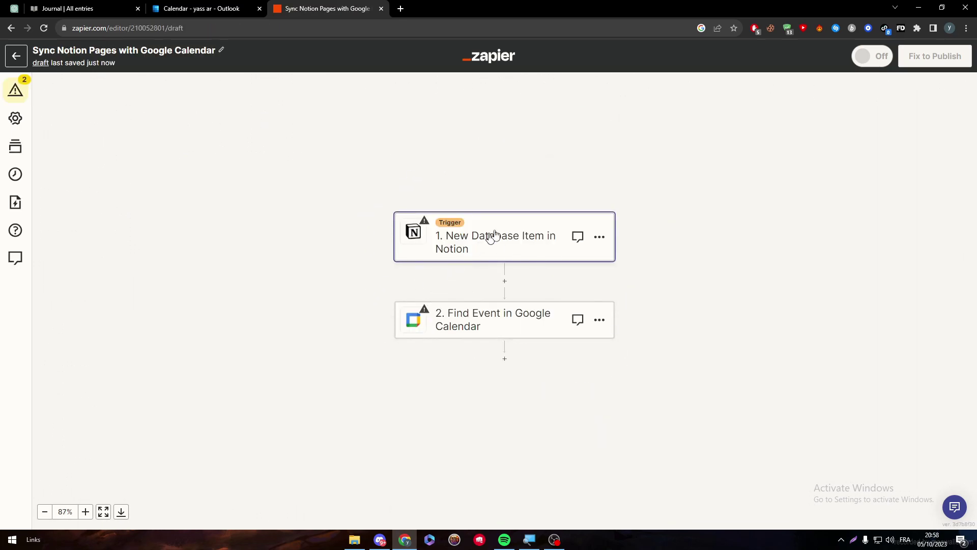
click(510, 224)
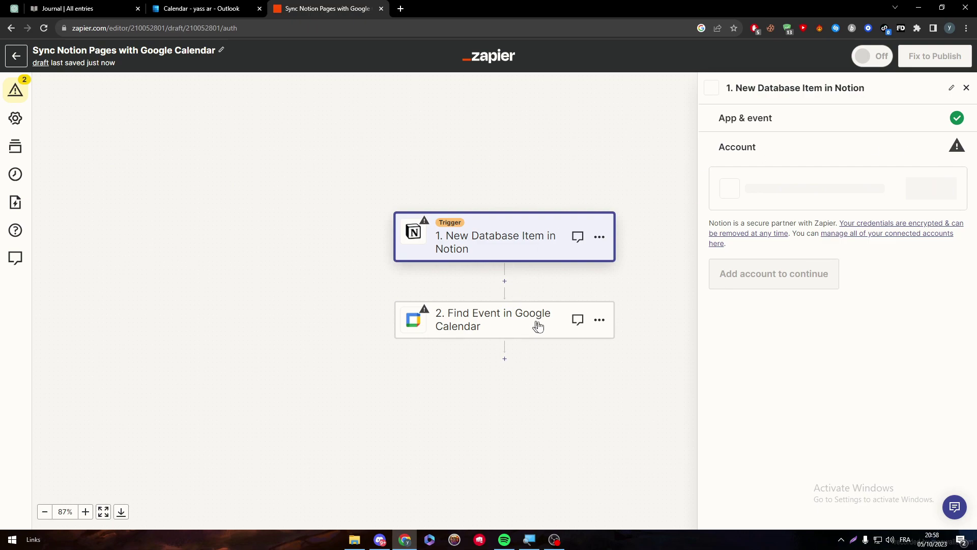
click(946, 192)
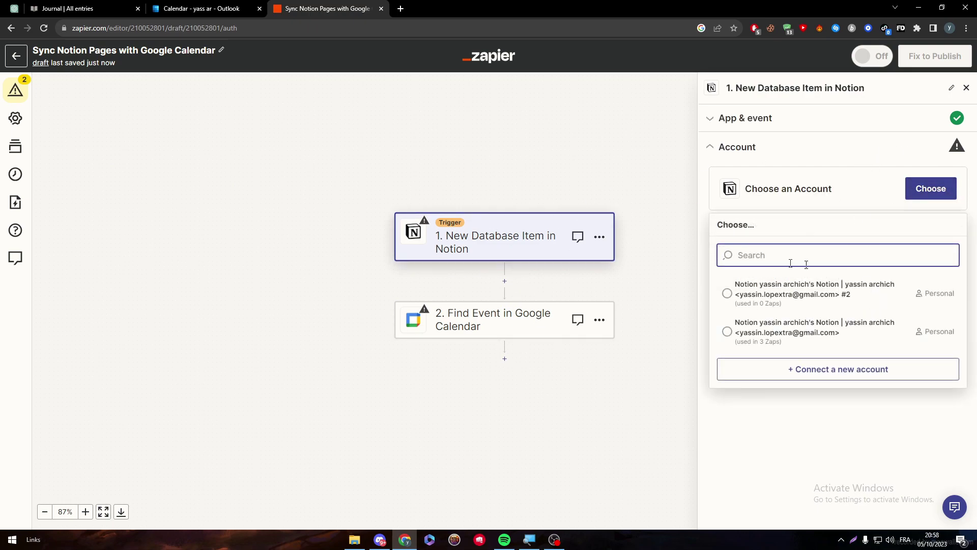
click(840, 428)
click(527, 329)
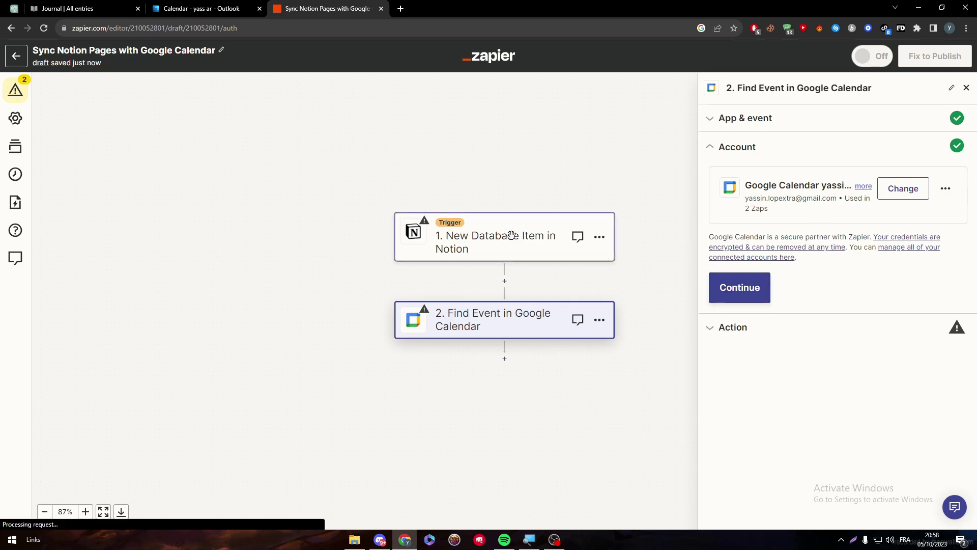
click(554, 252)
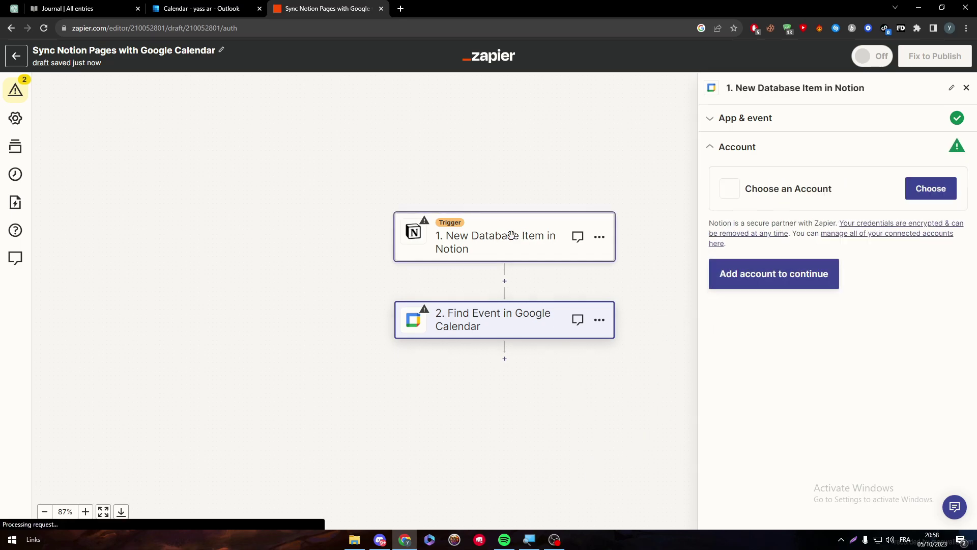
- Connect the first Notion account to the New Database Item trigger and continue
click(930, 188)
click(822, 288)
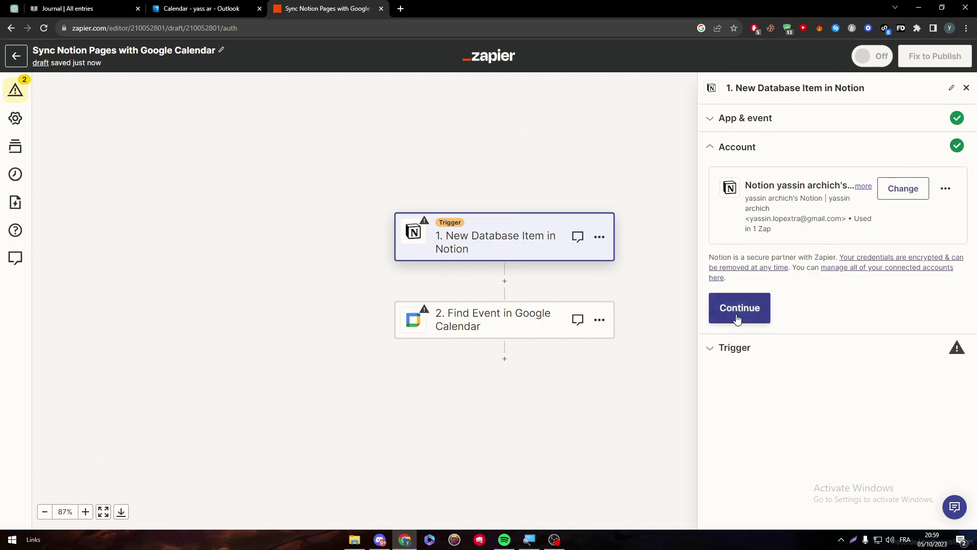
click(740, 308)
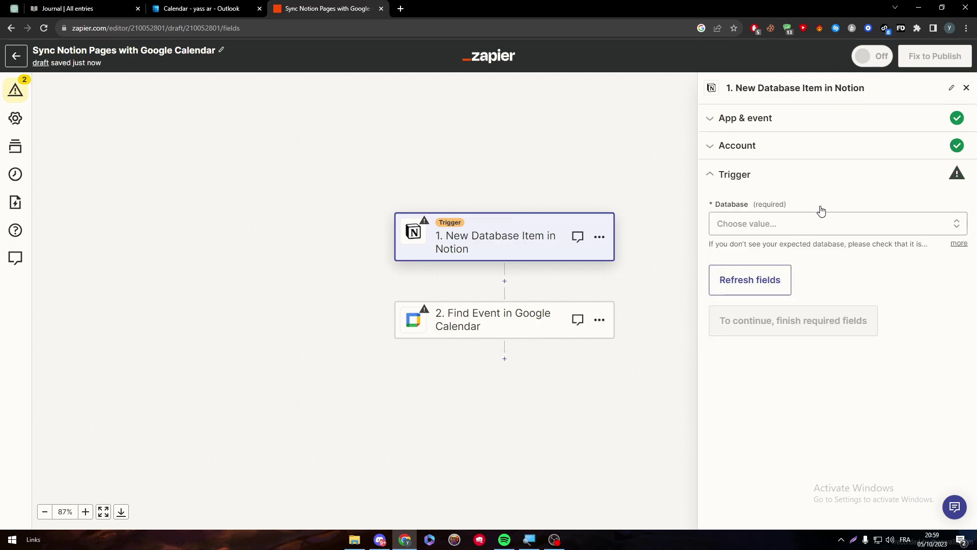
- Check the Database dropdown, refresh fields, and find no databases available
click(810, 224)
click(809, 224)
click(809, 224)
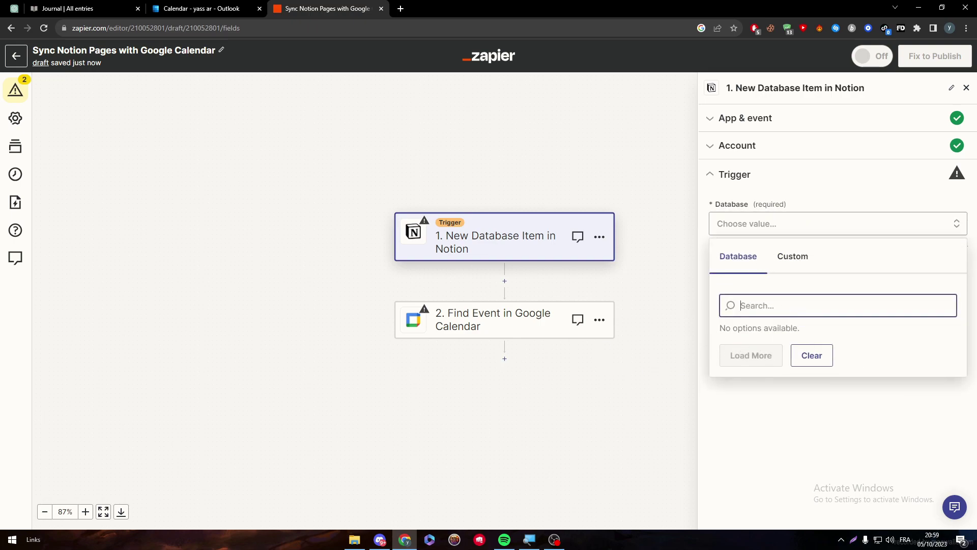
click(786, 389)
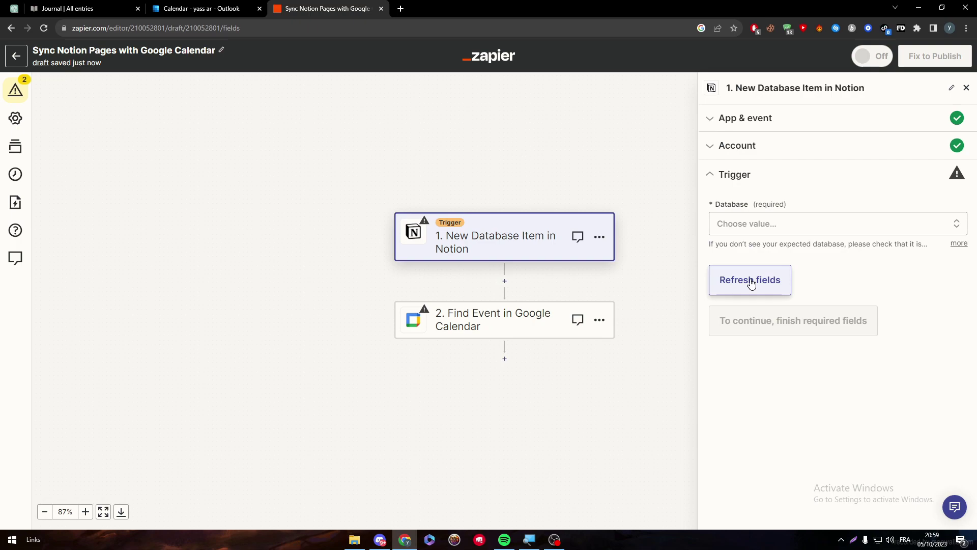
click(751, 283)
click(937, 230)
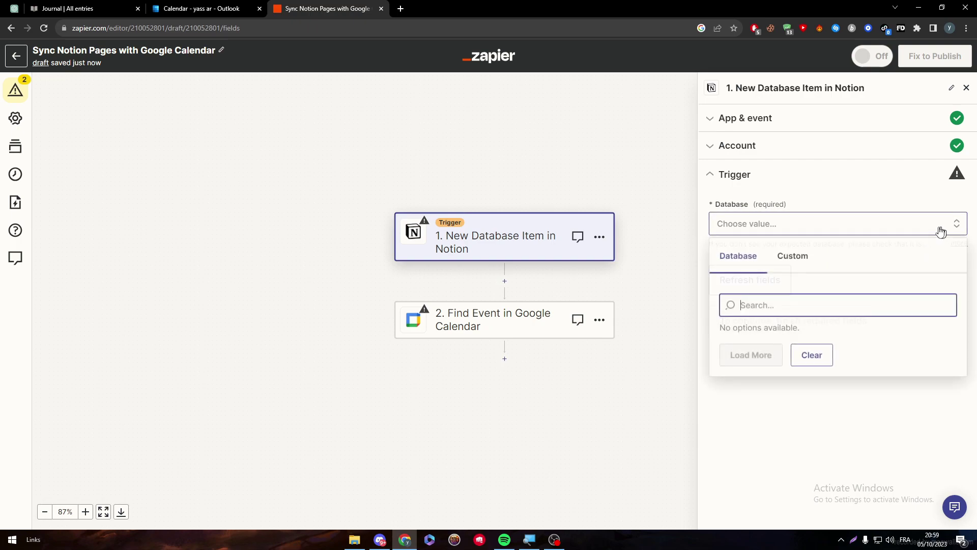
- In Notion, add a new page under Teamspace Home titled 'helllo' with body text 'aze'
click(15, 6)
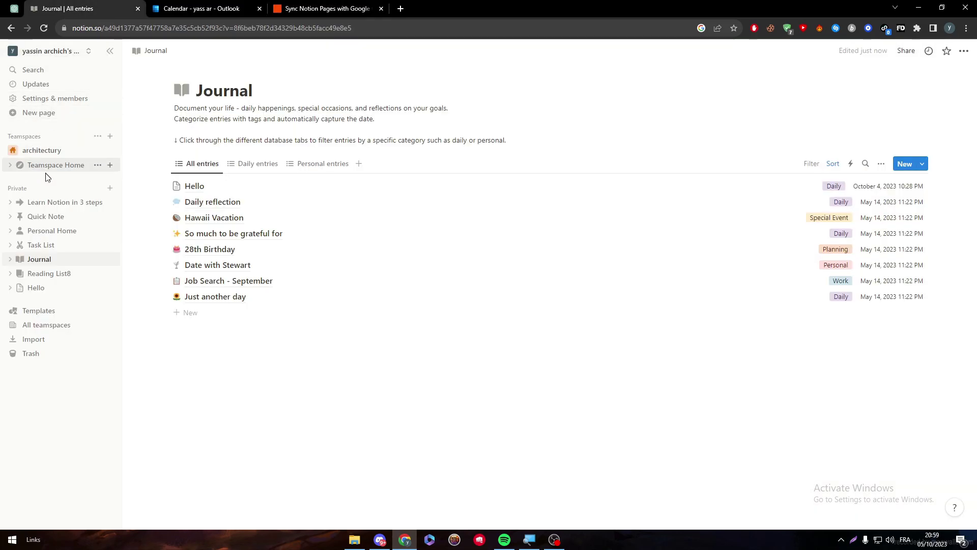
click(110, 165)
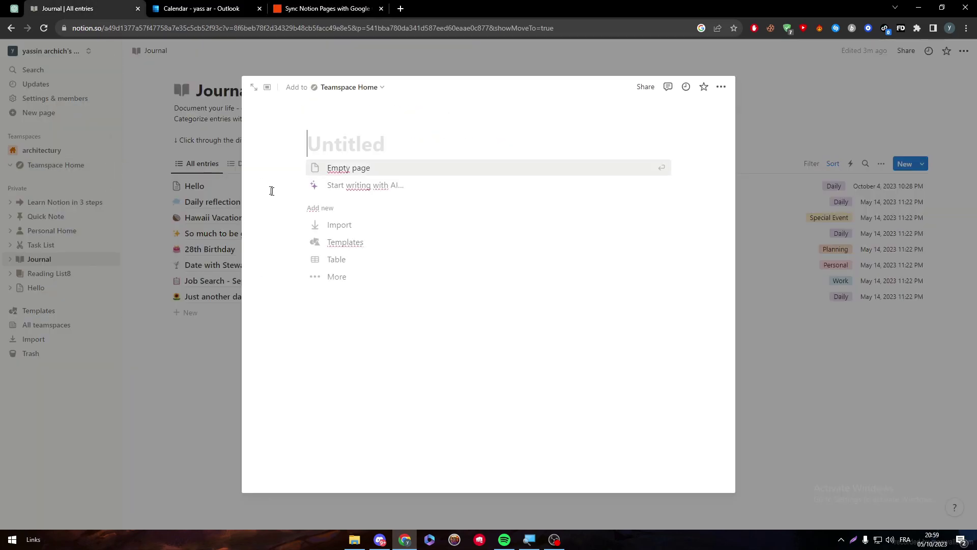
text(helllo)
key(Return)
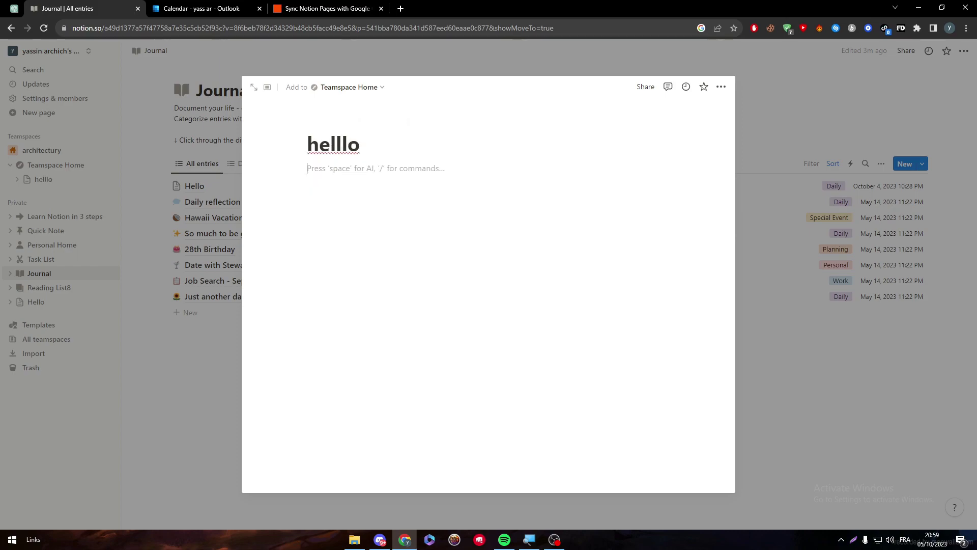
text(aze)
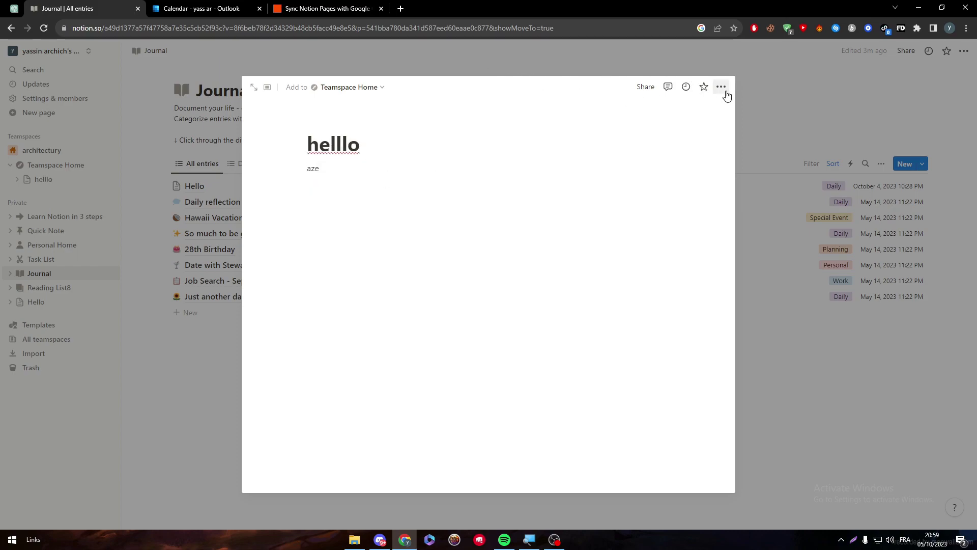
- Set the page's parent location, then nest 'helllo' under Teamspace Home in the sidebar and open it
click(723, 87)
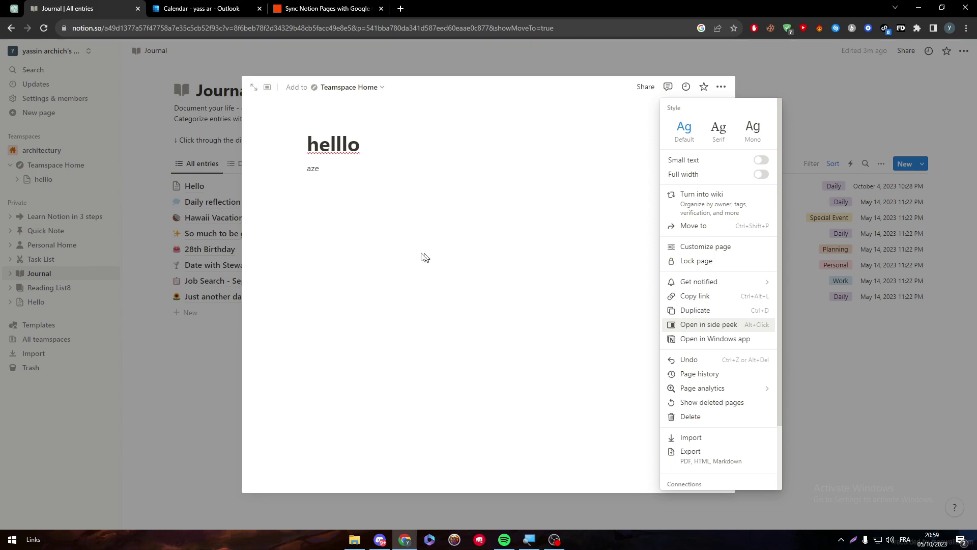
click(299, 87)
click(299, 87)
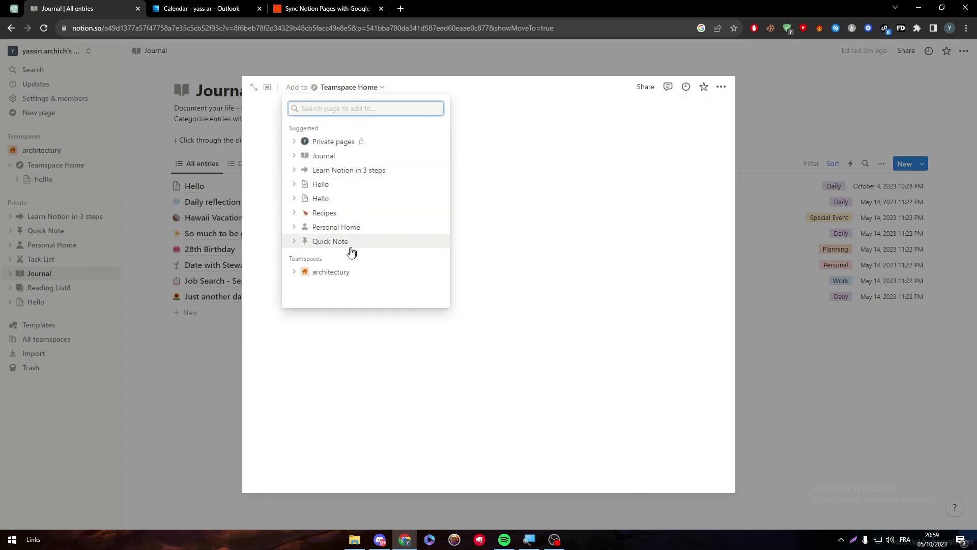
click(332, 271)
click(844, 271)
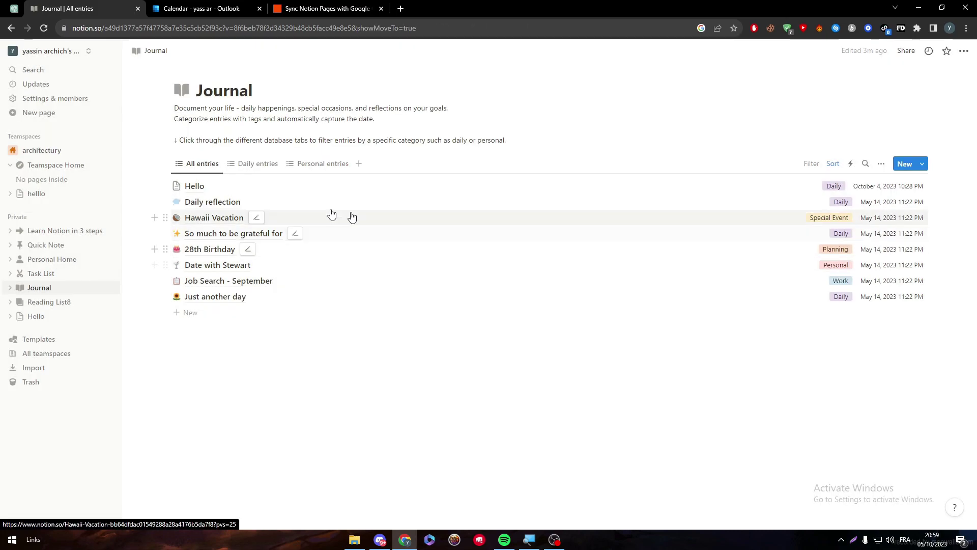
drag(52, 194, 51, 166)
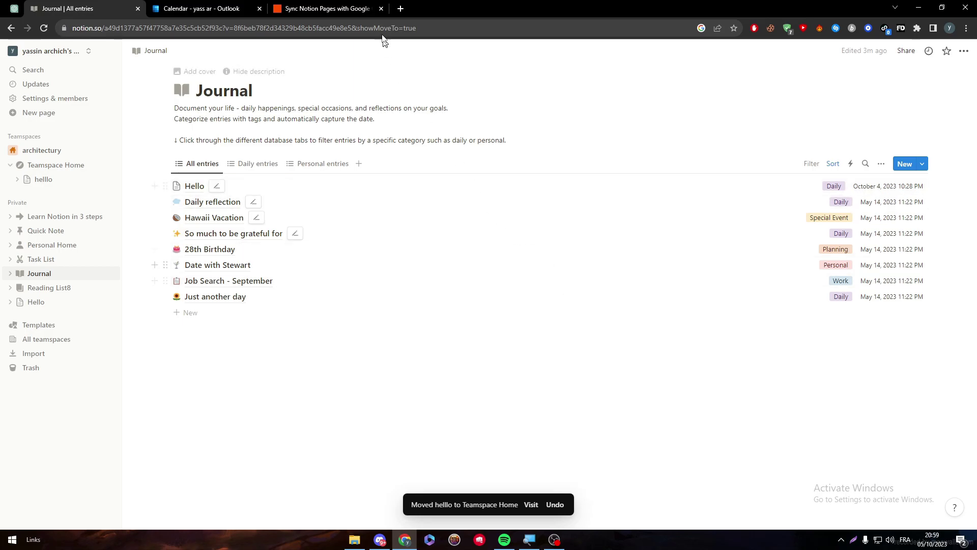
click(61, 183)
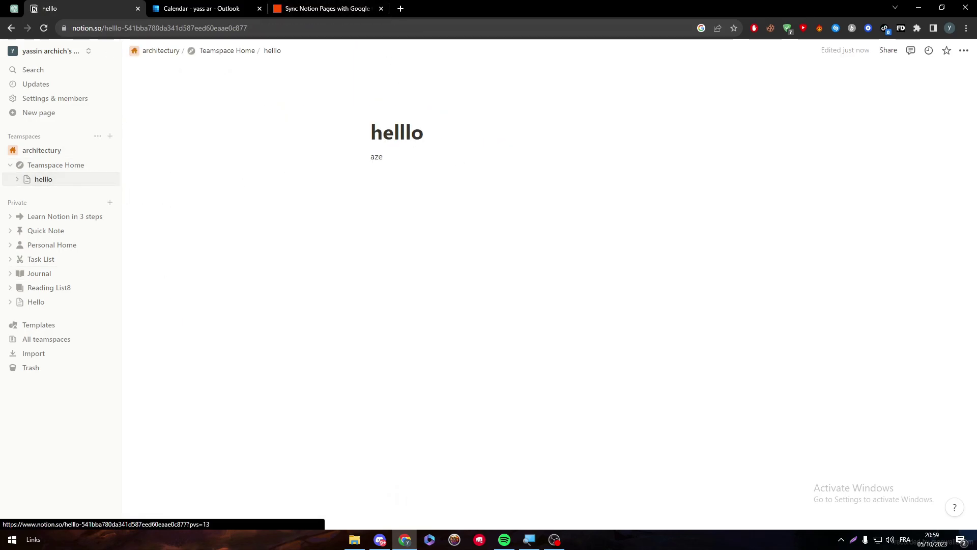
click(240, 8)
click(332, 6)
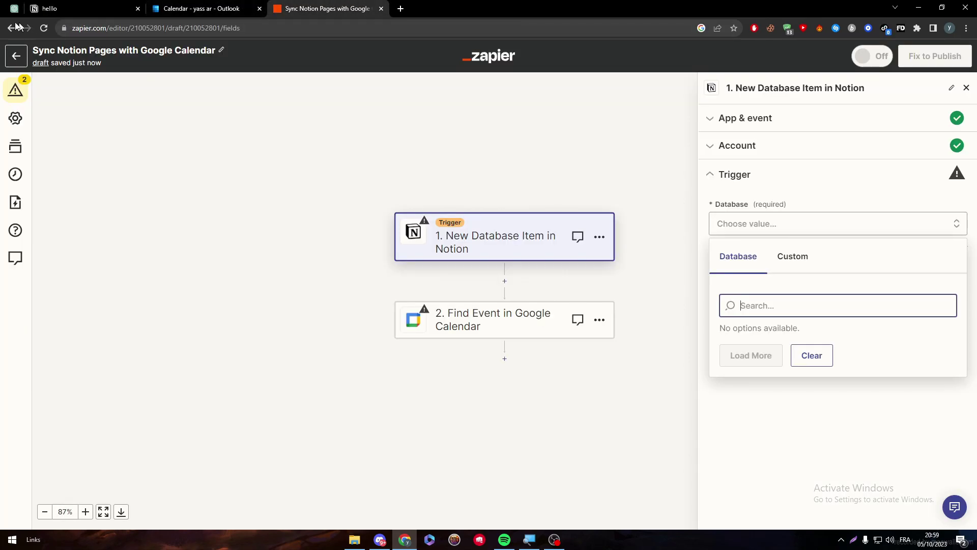
click(810, 359)
click(784, 282)
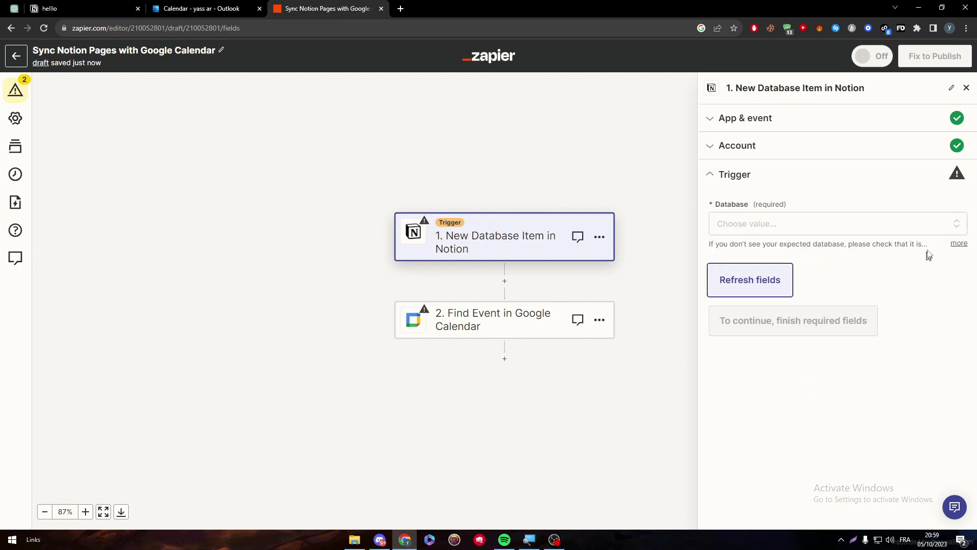
click(953, 224)
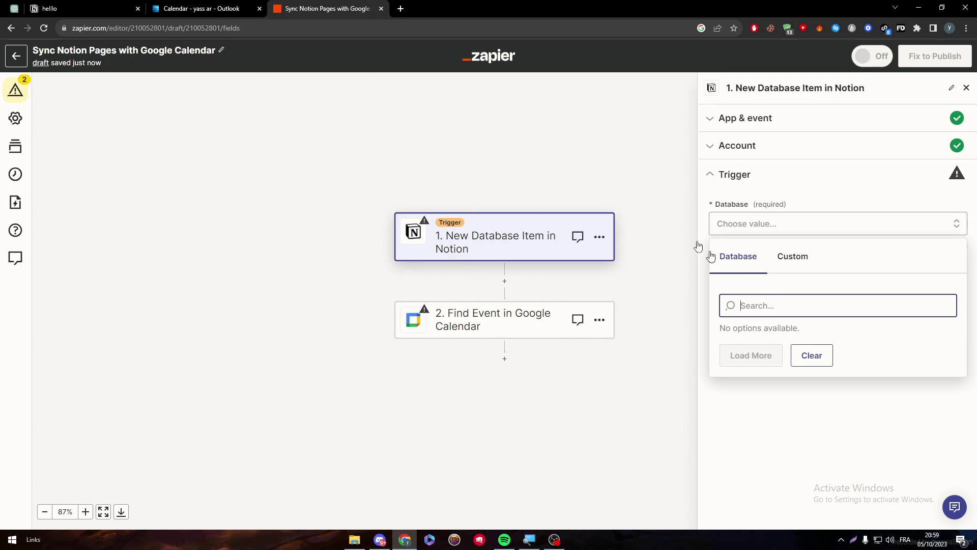
click(599, 167)
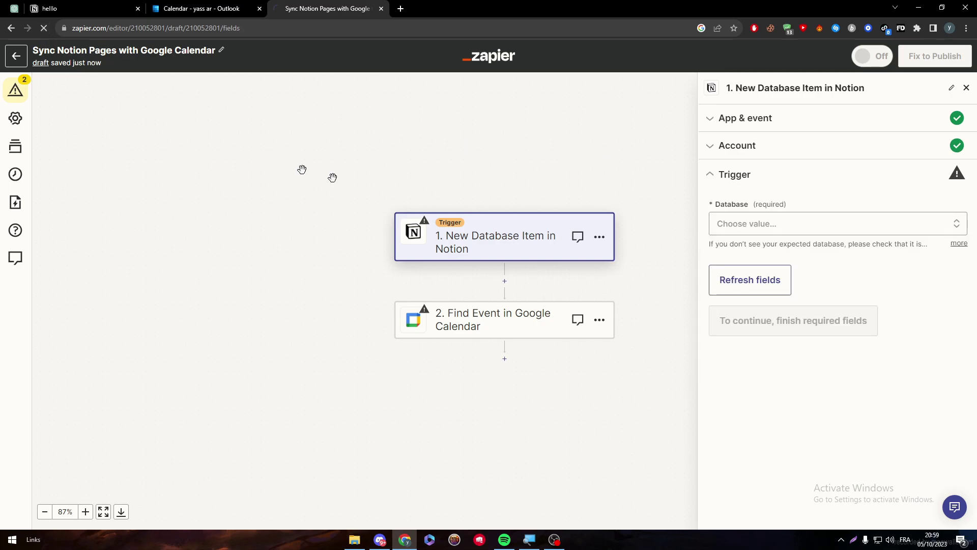
click(98, 7)
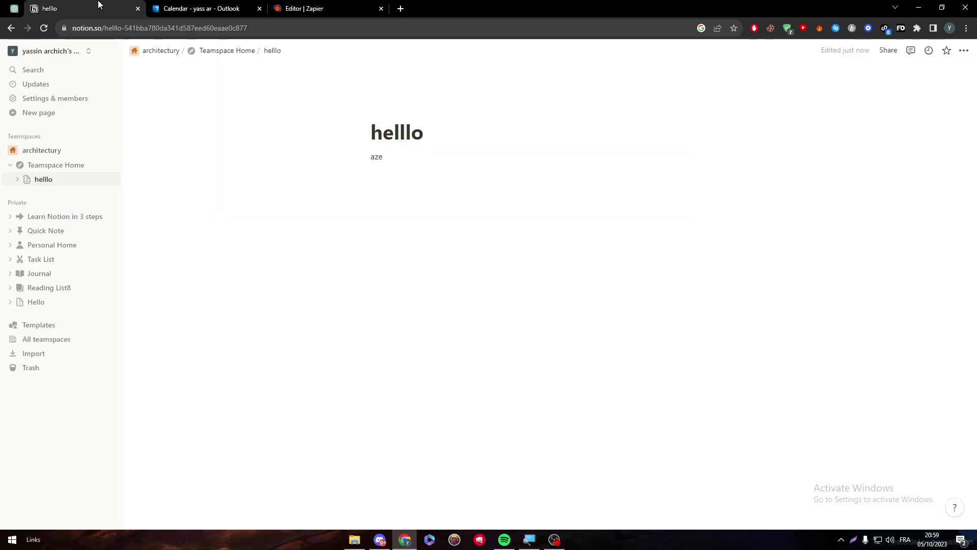
click(327, 9)
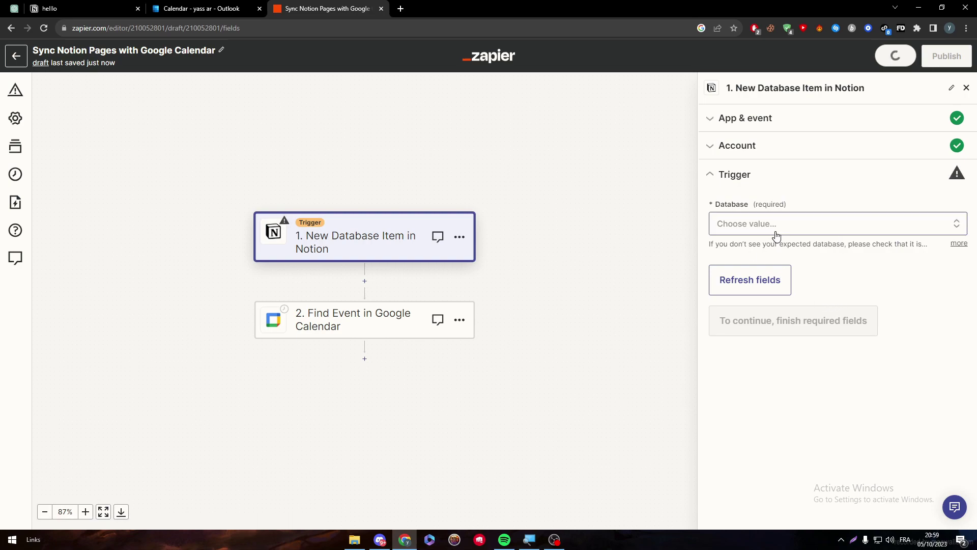
click(776, 233)
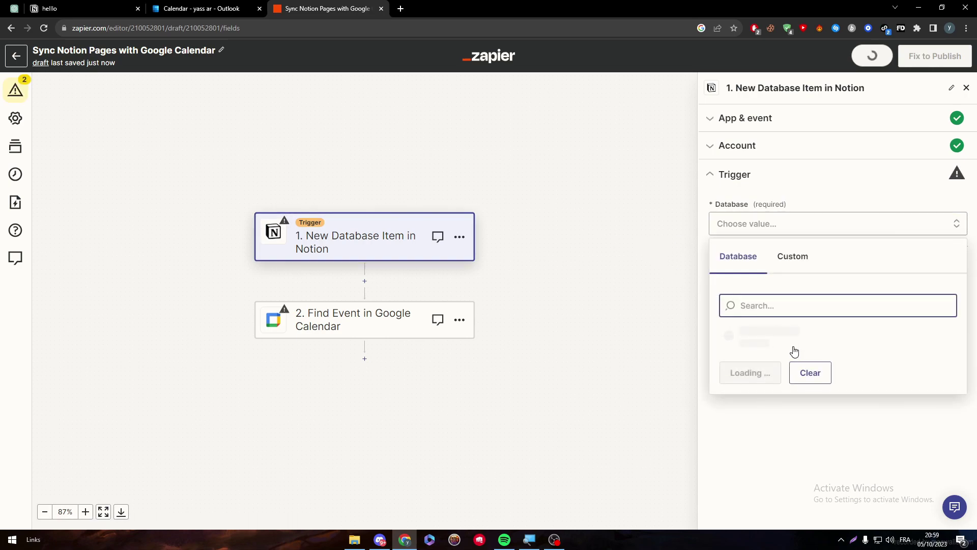
click(770, 255)
click(734, 258)
click(796, 185)
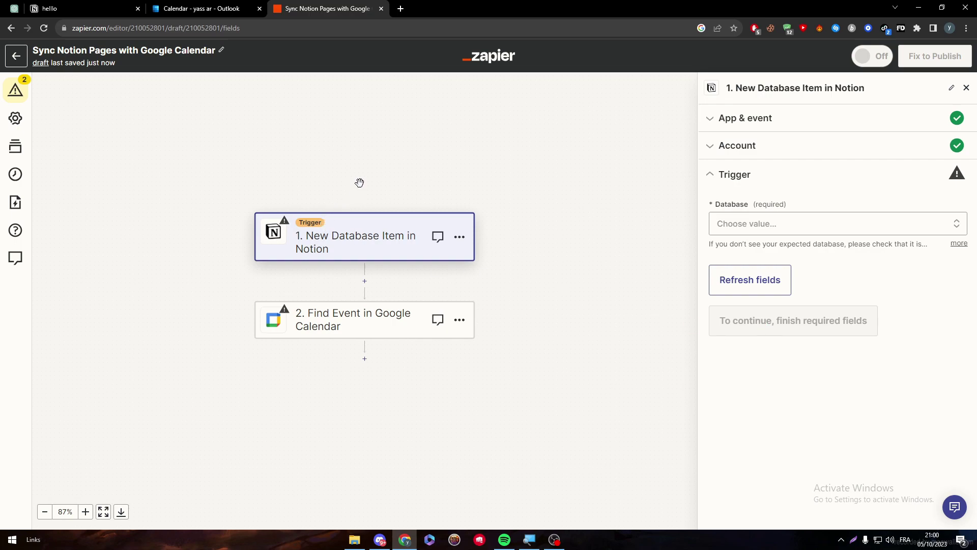
click(320, 316)
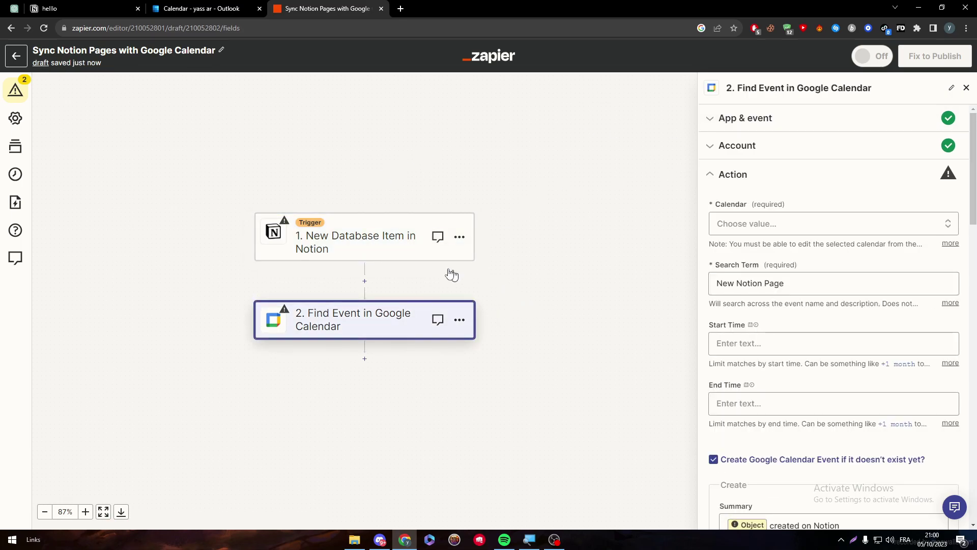
click(393, 226)
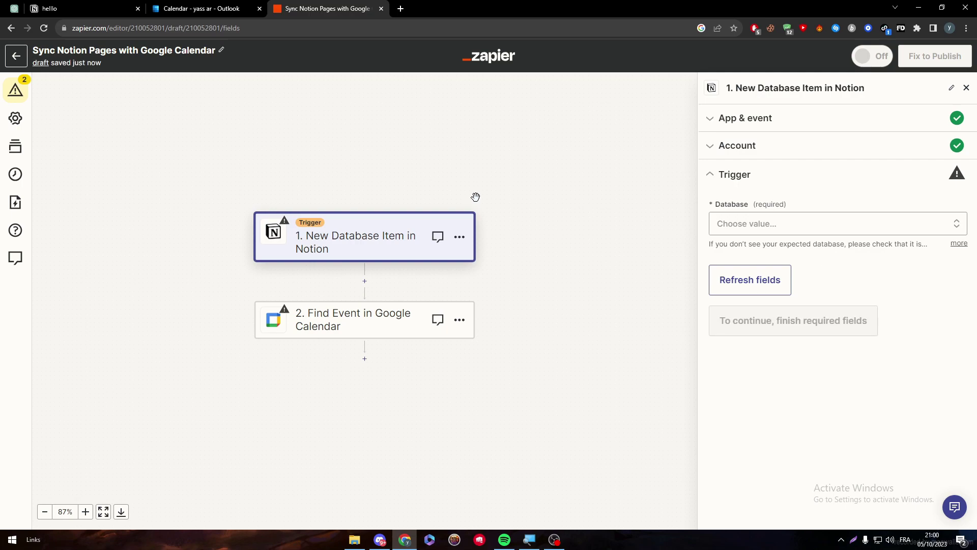